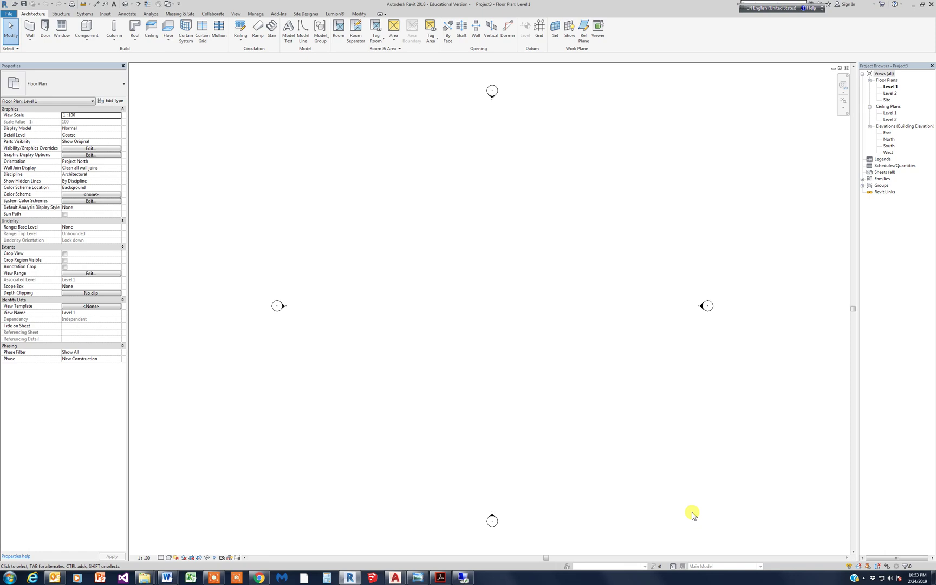
Step: Start a new toposurface, open the Site floor plan, and dismiss the warning and email popup
click(187, 14)
click(198, 31)
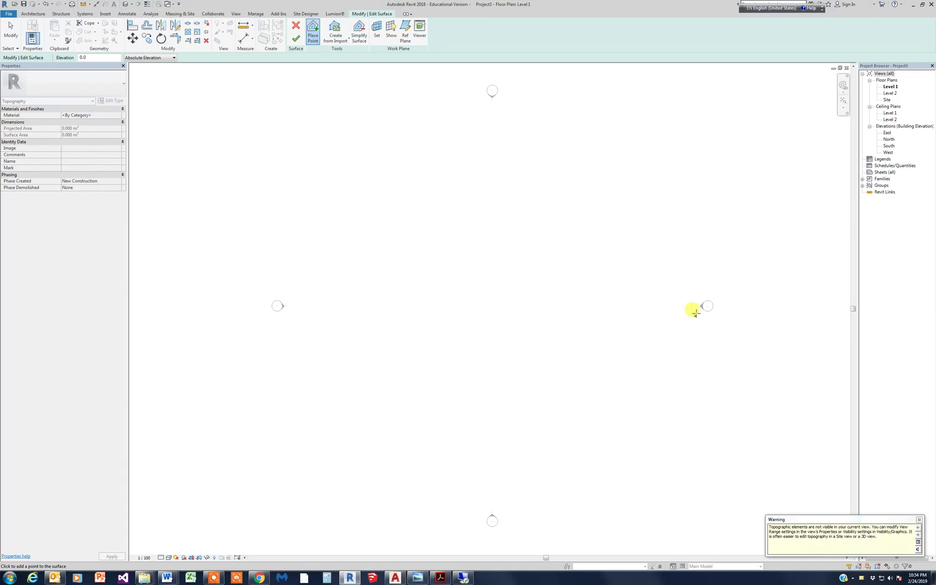
click(887, 99)
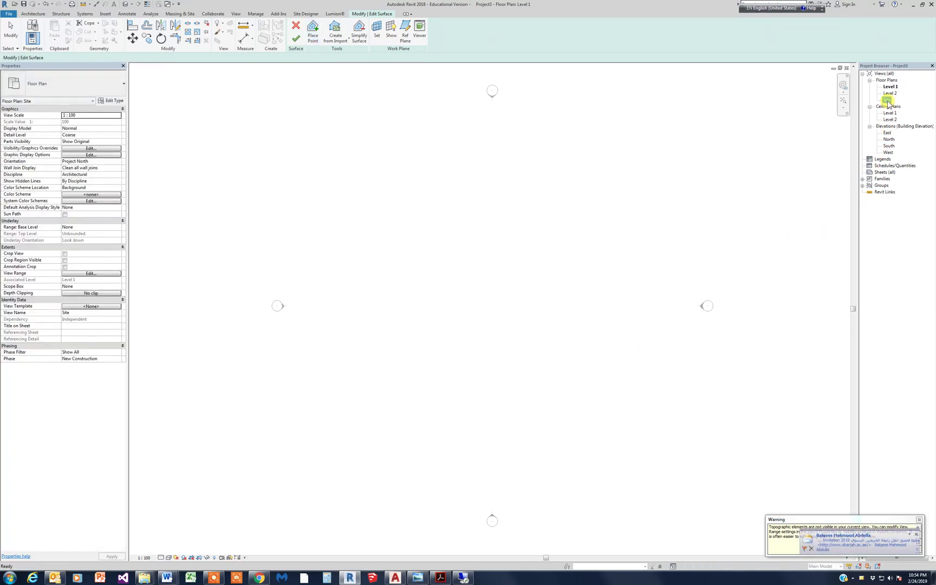
click(919, 520)
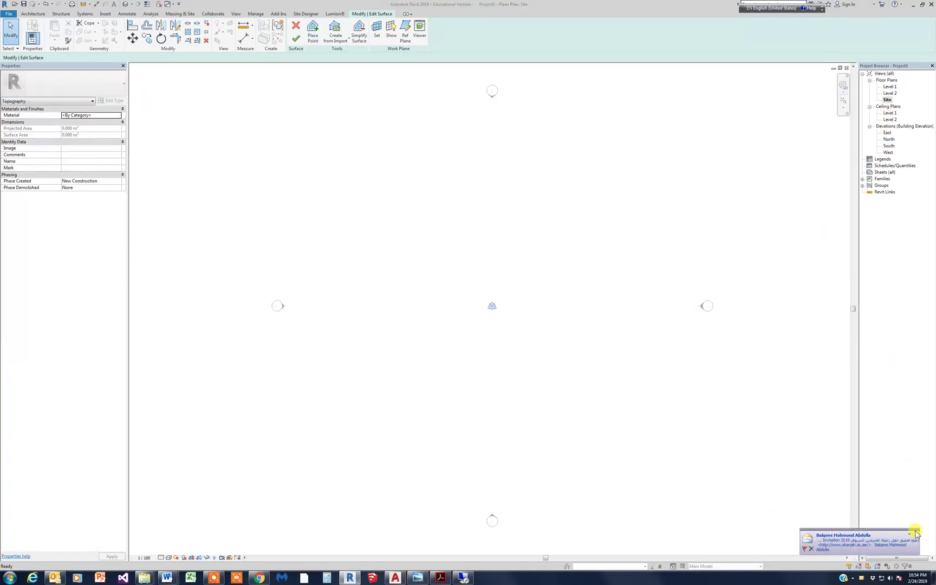
click(916, 533)
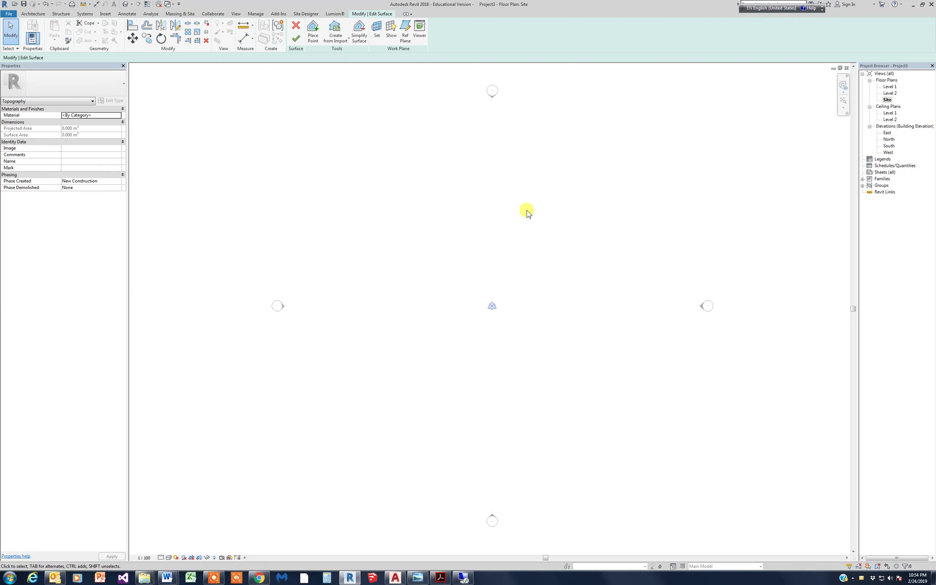
Step: Place topography points around the site at elevations such as 200, 500 and 20
click(313, 36)
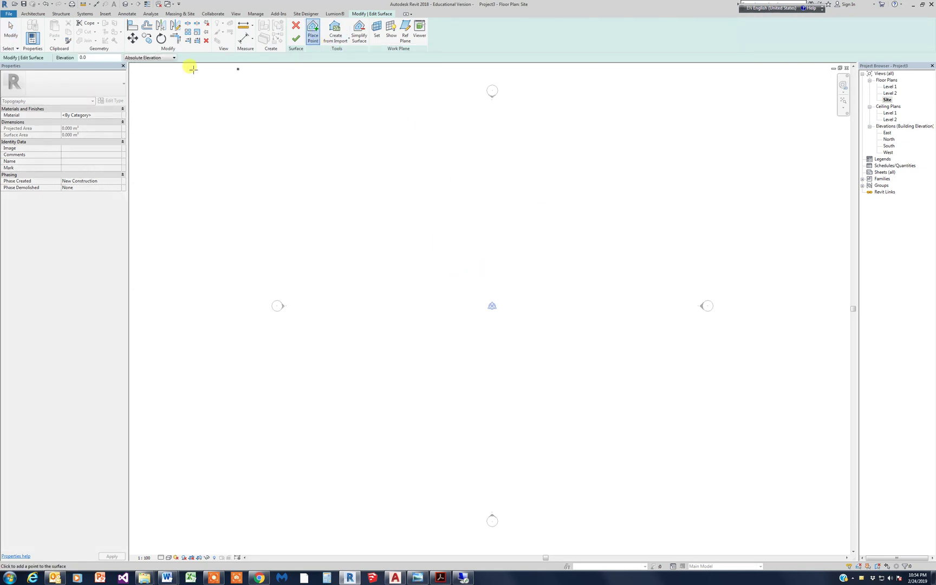
click(366, 204)
click(426, 195)
click(190, 99)
text(0)
click(547, 226)
click(595, 304)
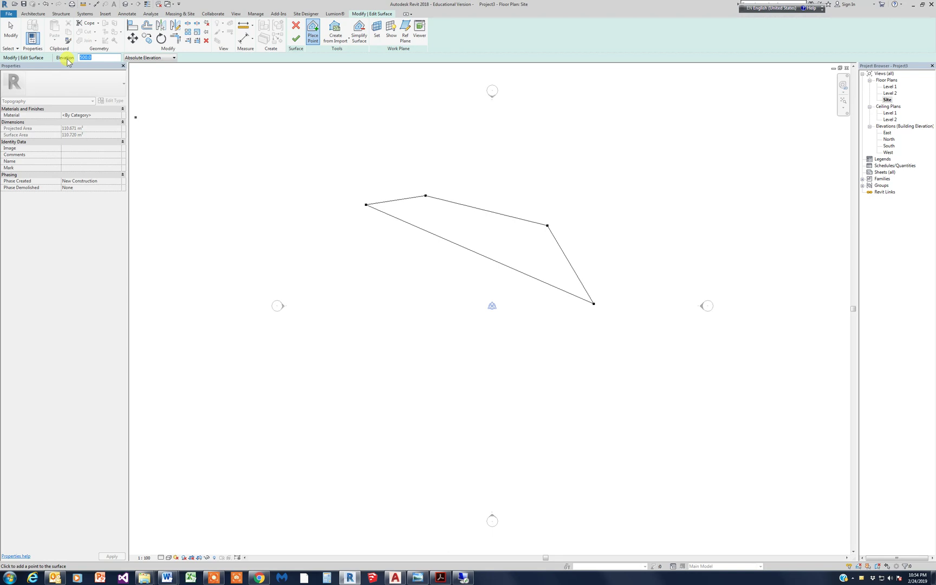
text(20)
click(514, 371)
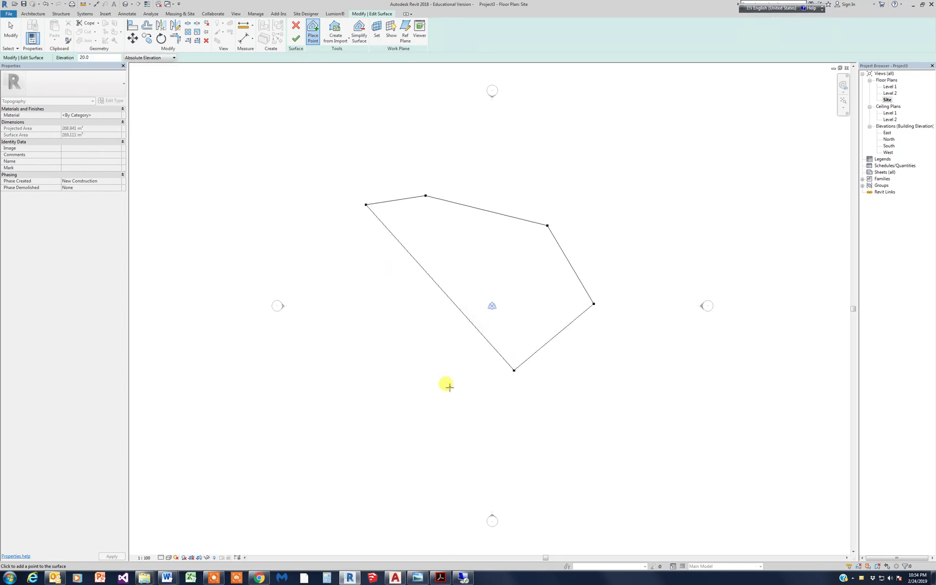
click(449, 387)
click(384, 377)
Step: Finish the toposurface, set the Site plan to Shaded, and pan it into view
click(296, 38)
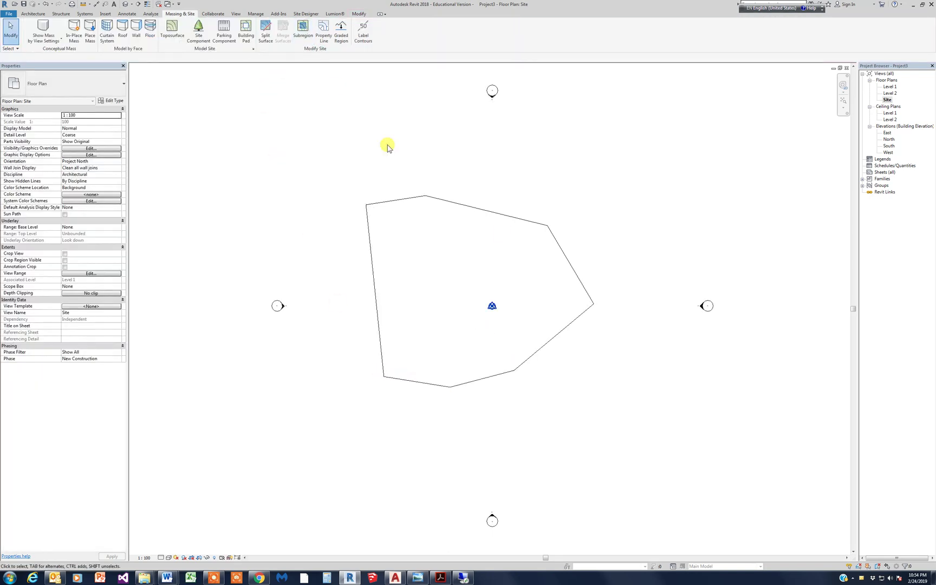
click(169, 557)
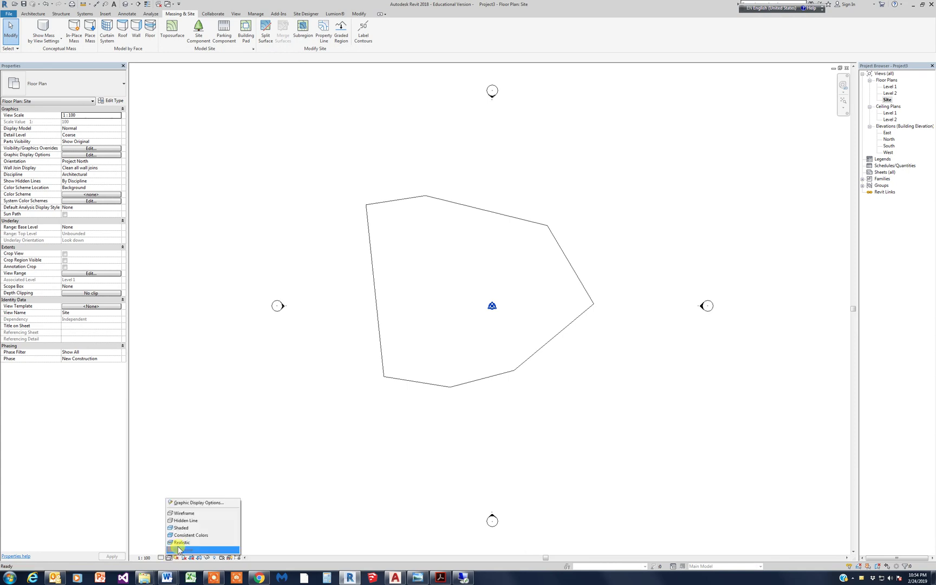
click(191, 527)
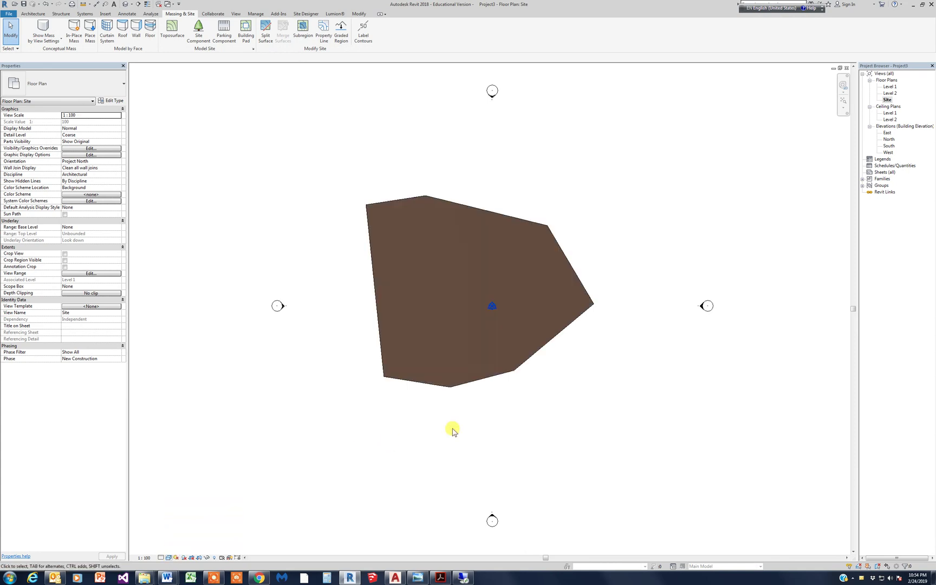
mouse_move(502, 442)
middle_down()
mouse_move(419, 392)
mouse_move(556, 448)
mouse_move(505, 422)
middle_up()
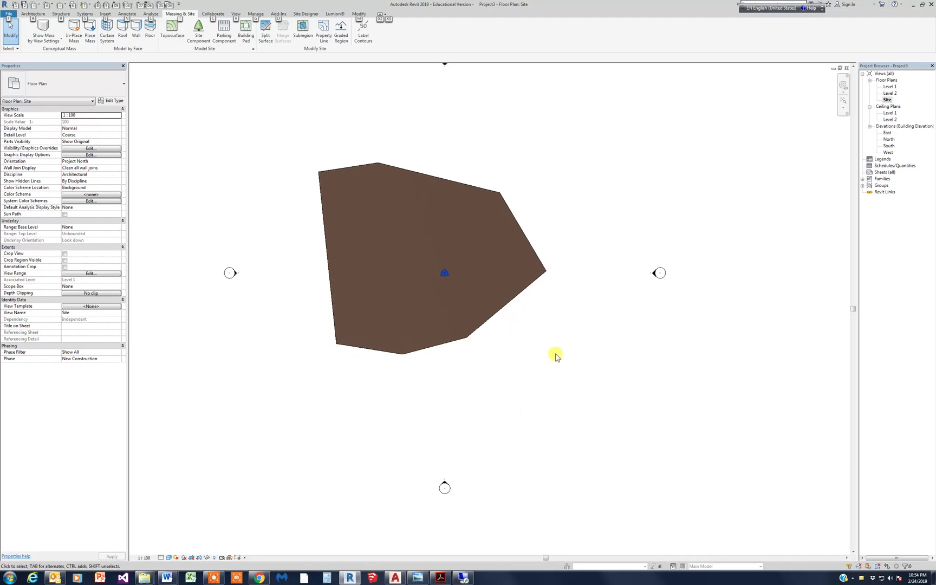
scroll(556, 356, down, 1)
middle_drag(558, 359, 542, 410)
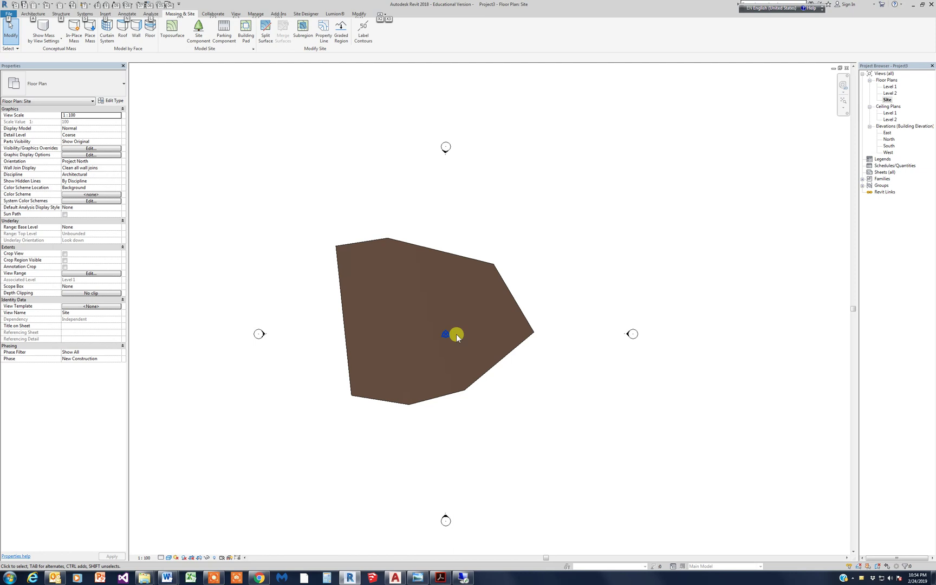
scroll(583, 286, down, 1)
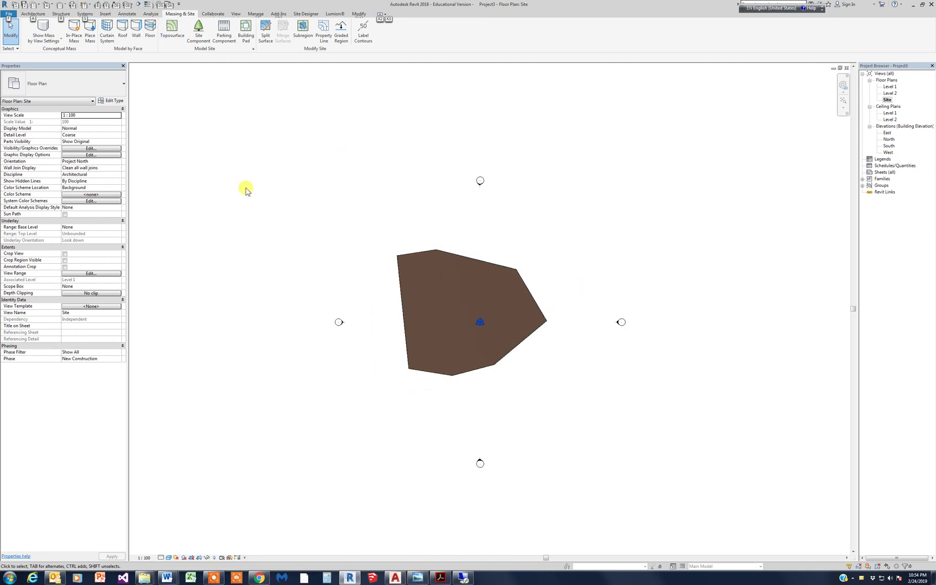
Step: Open the default 3D view, orbit around the surface, and set the visual style to Shaded
click(126, 4)
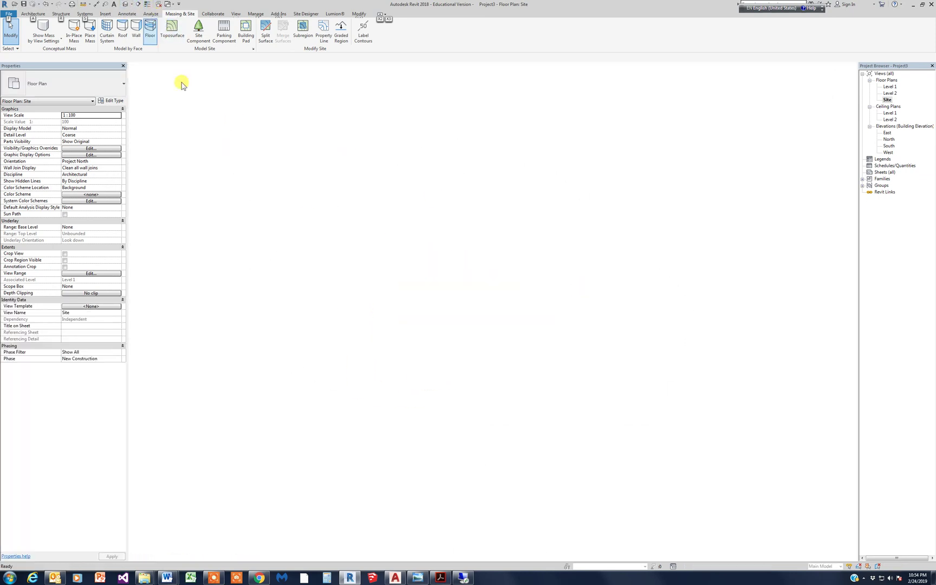
mouse_move(500, 371)
shift+middle_down()
mouse_move(420, 293)
mouse_move(163, 427)
shift+middle_up()
click(169, 558)
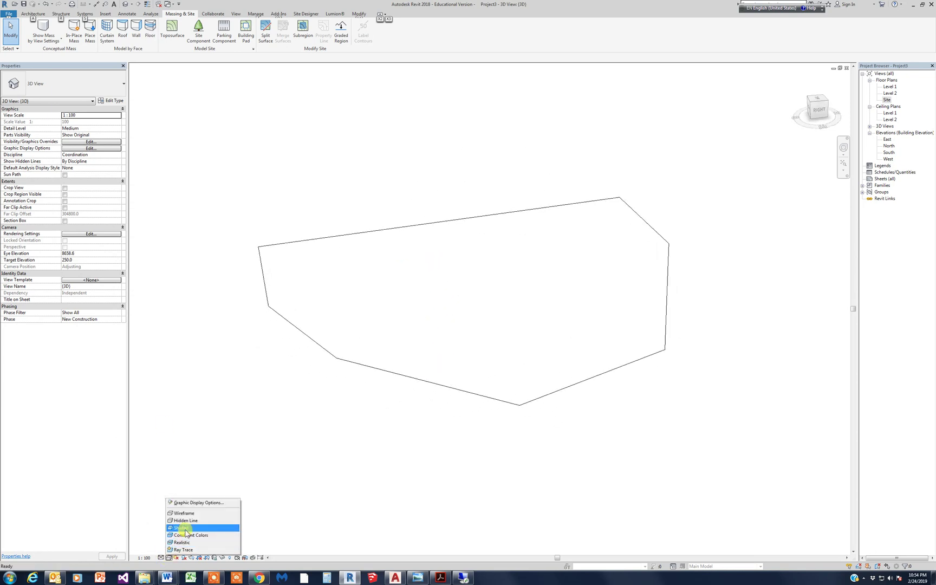
click(183, 527)
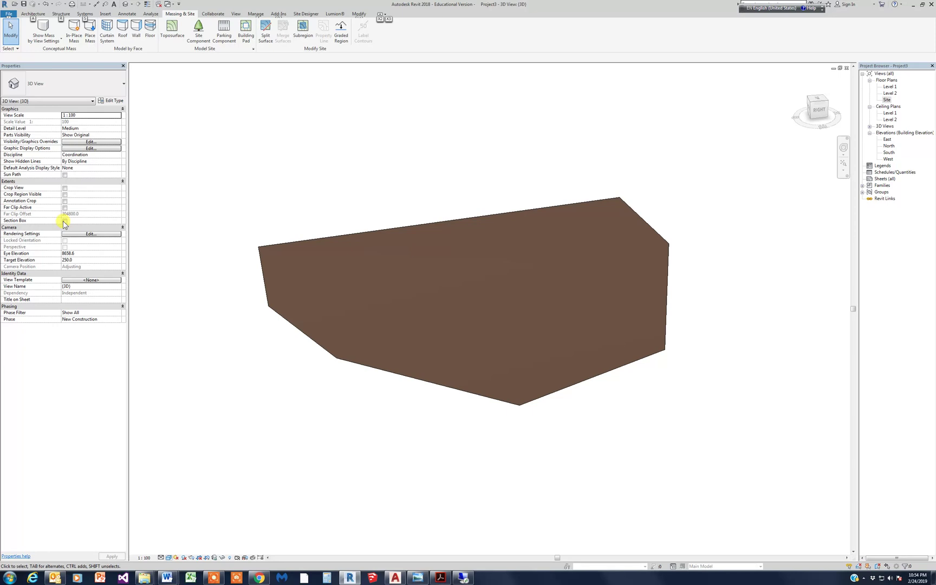
Step: Enable the section box and pull its front and right sides in to cut the terrain
click(64, 223)
click(516, 424)
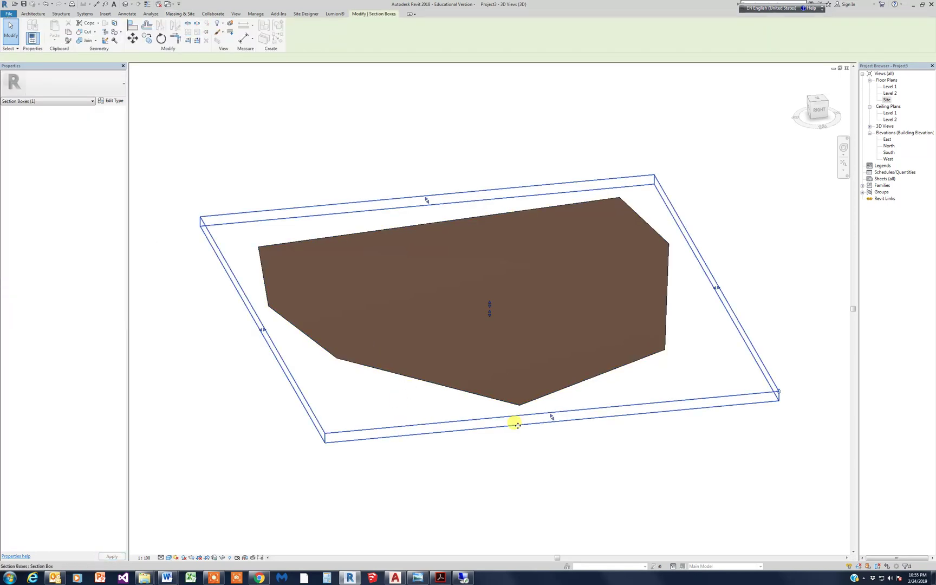
drag(553, 416, 533, 373)
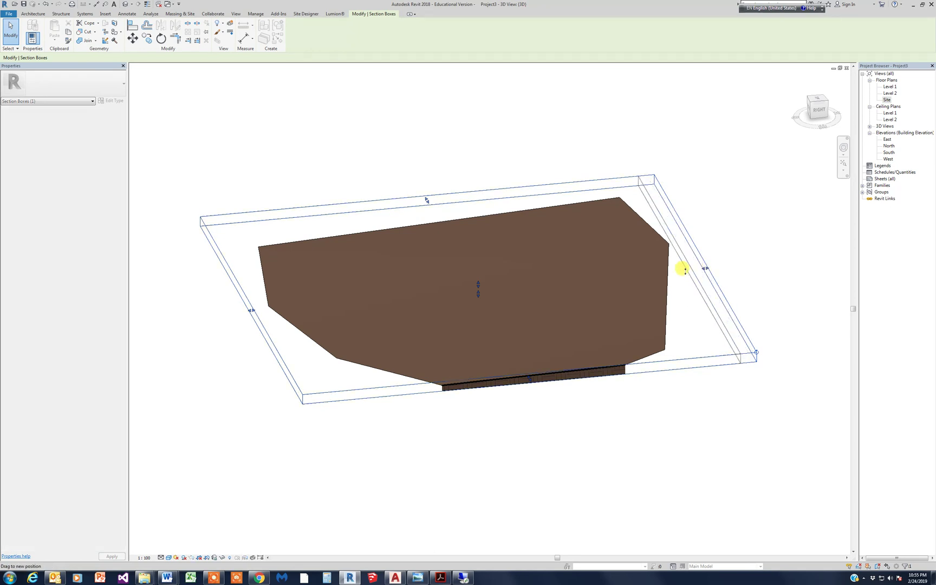
drag(705, 270, 617, 286)
mouse_move(616, 286)
shift+middle_down()
mouse_move(562, 441)
mouse_move(445, 347)
mouse_move(558, 448)
mouse_move(665, 474)
shift+middle_up()
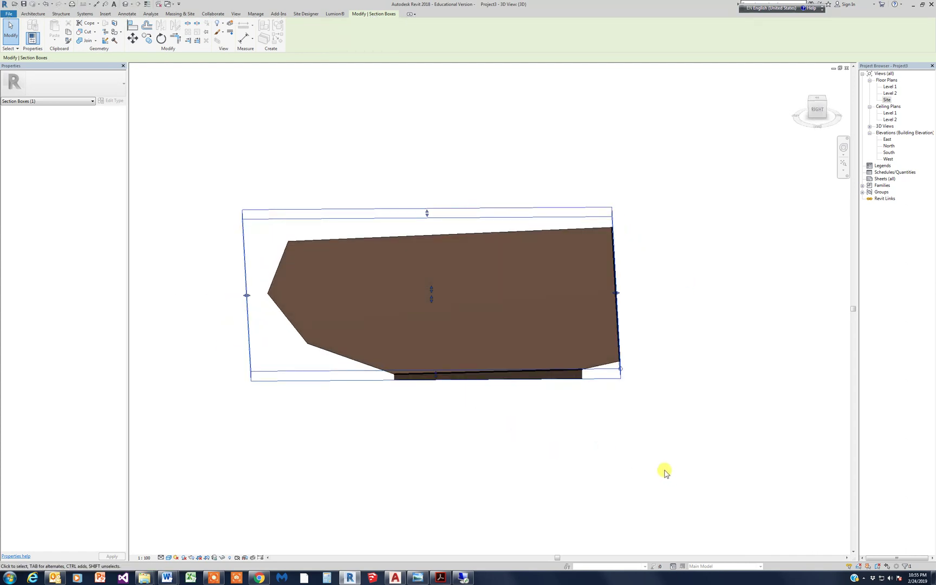
Step: Delete the toposurface, turn off the section box, and restore down the Revit window
click(634, 491)
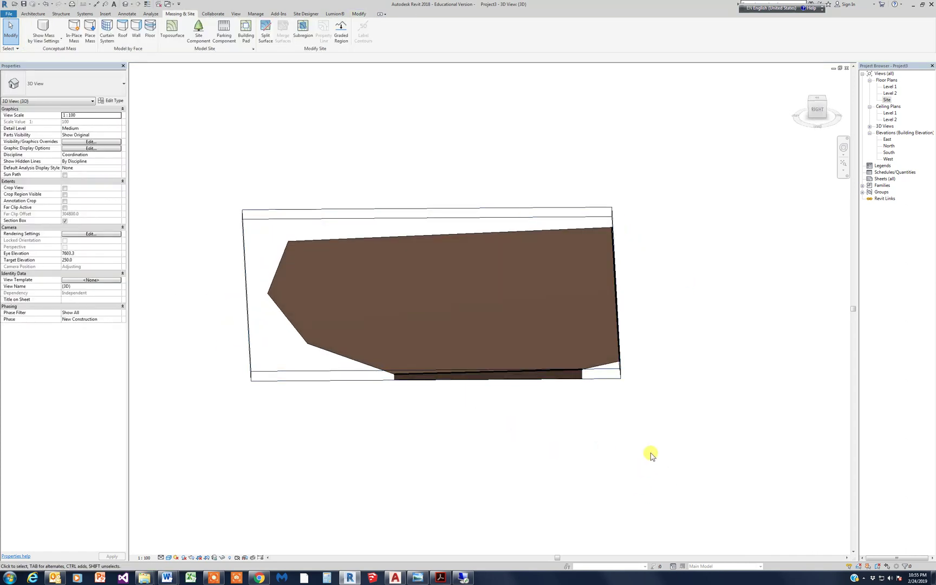
click(599, 362)
key(Delete)
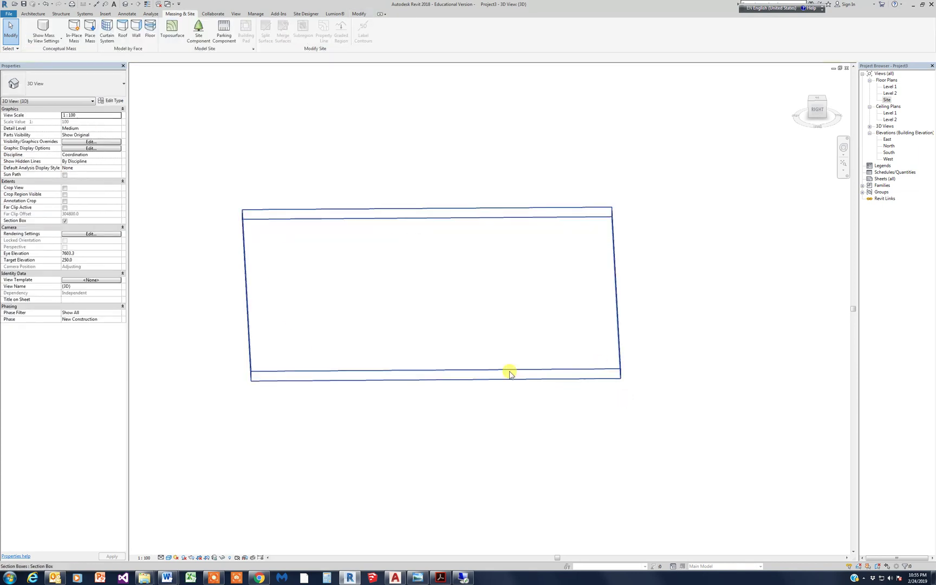
click(65, 221)
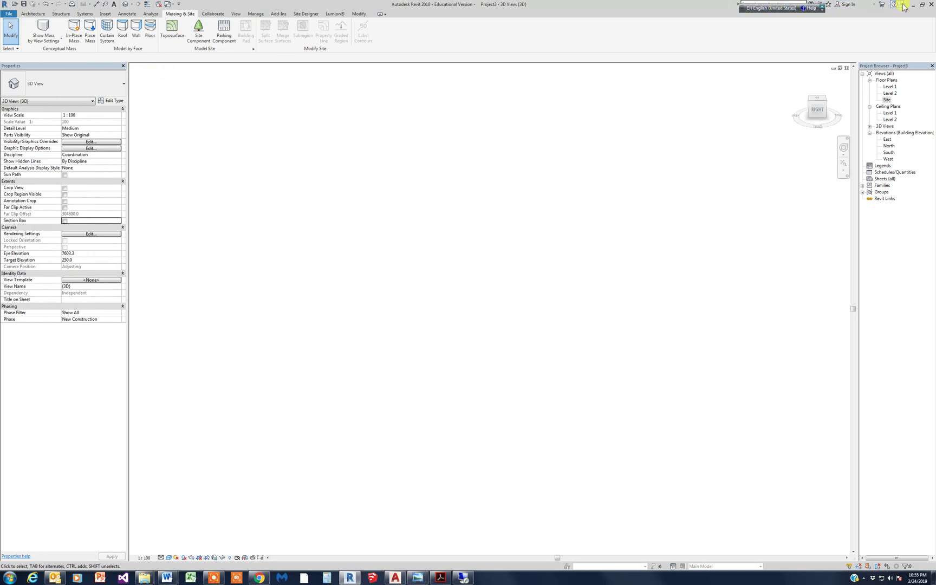
click(921, 7)
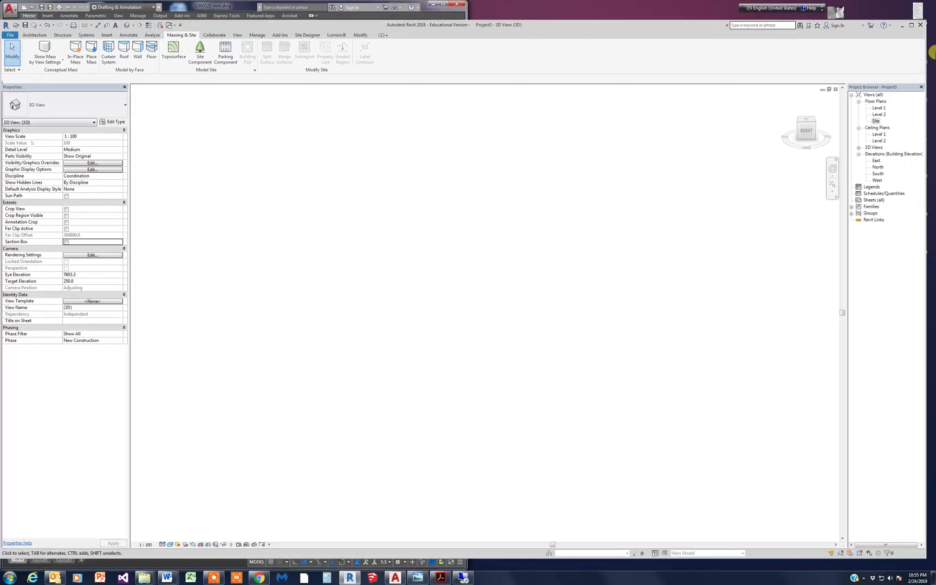
Step: Maximize AutoCAD and inspect two contour polylines' layer (CONTOUR INTERMEDIATE) and elevation
drag(336, 27, 932, 24)
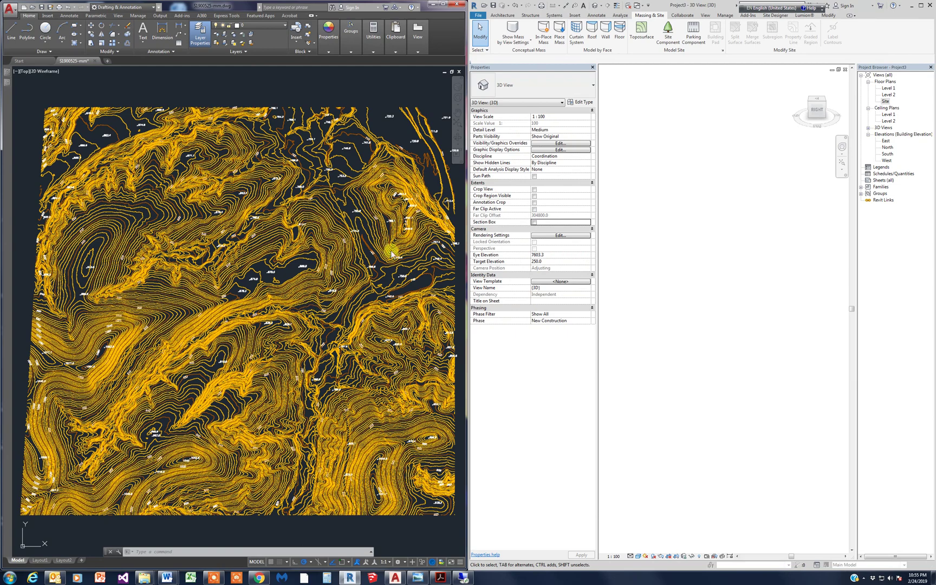
click(445, 9)
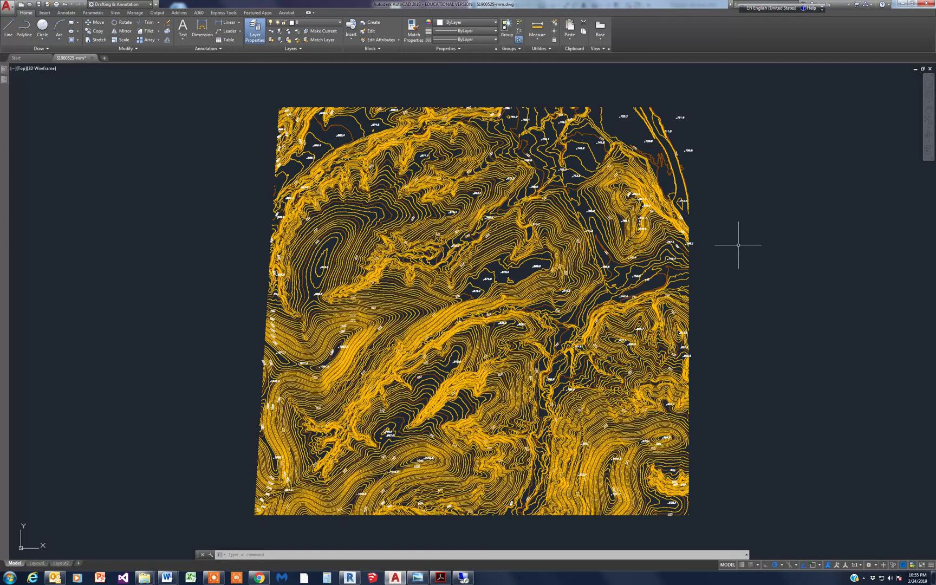
scroll(381, 262, up, 2)
scroll(378, 260, up, 1)
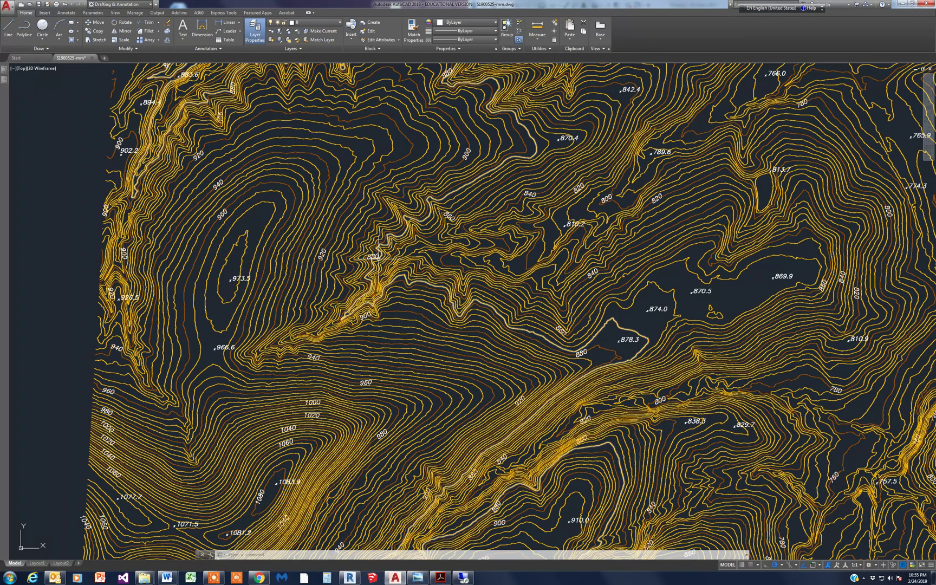
scroll(396, 271, up, 2)
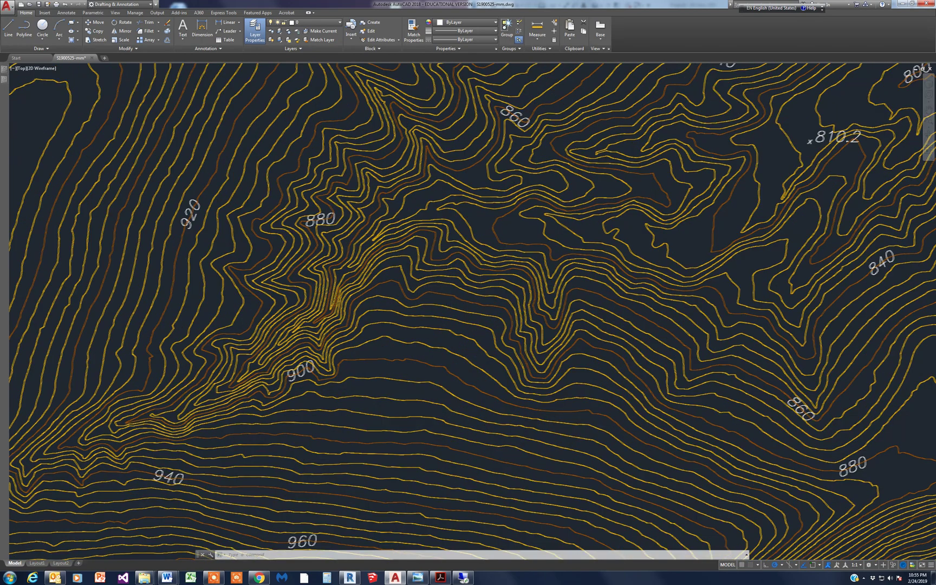
scroll(448, 287, down, 3)
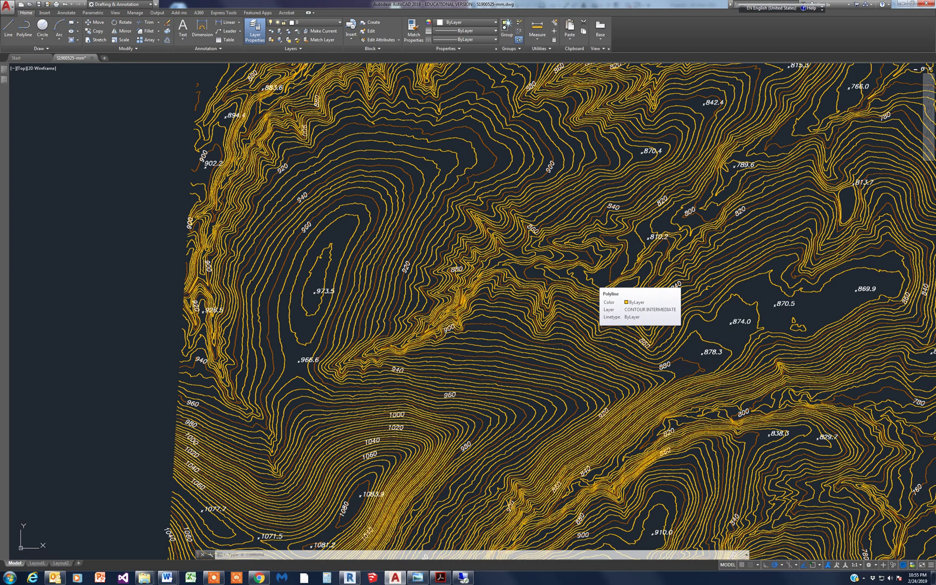
click(591, 279)
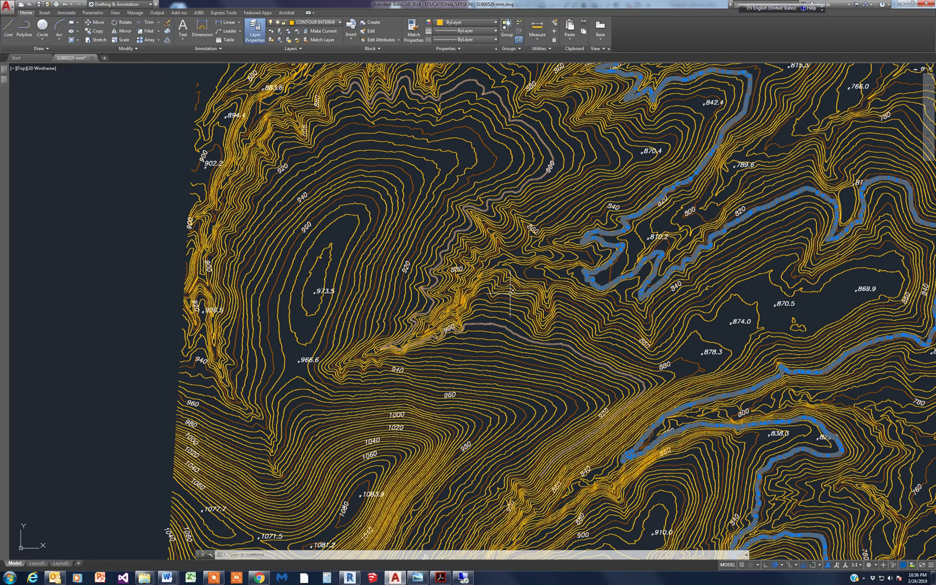
key(Escape)
click(397, 266)
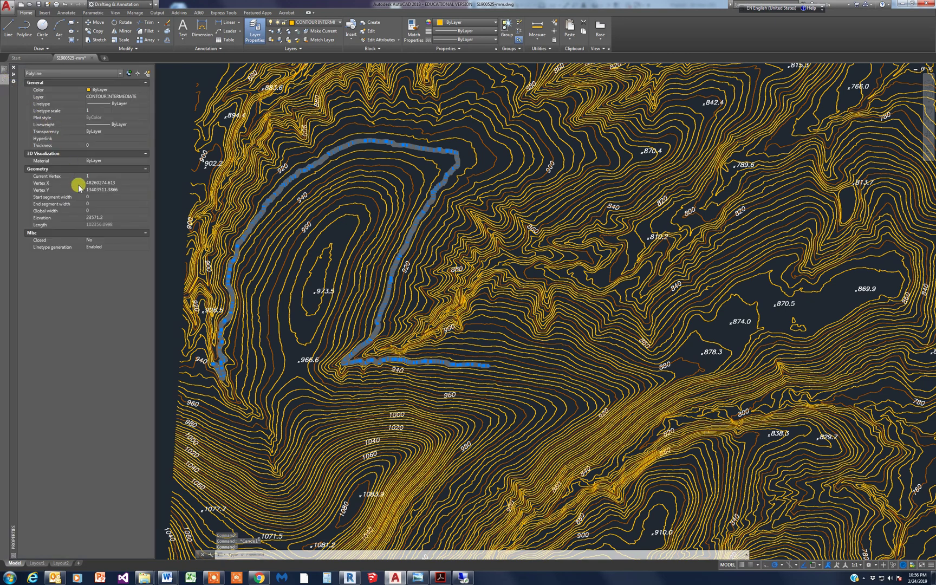
mouse_move(13, 292)
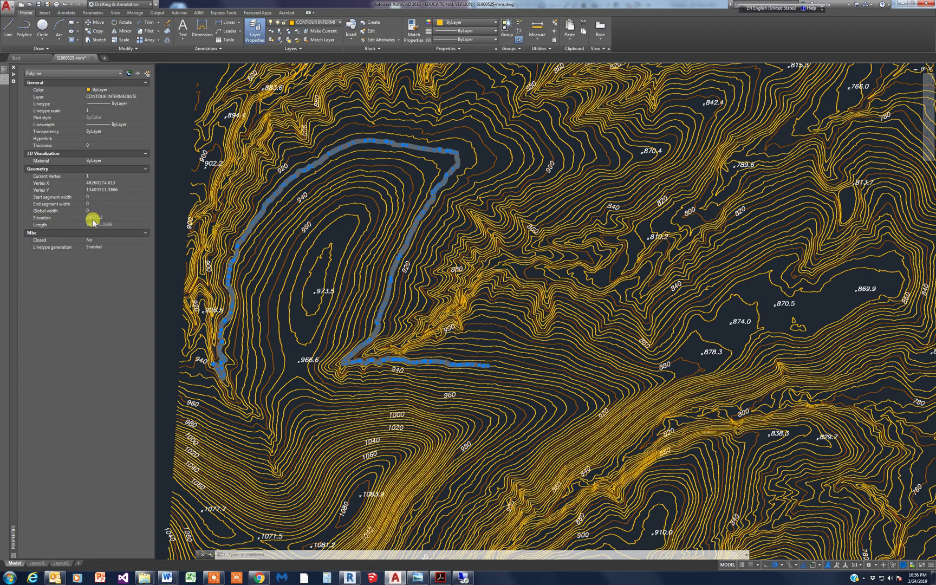
key(Escape)
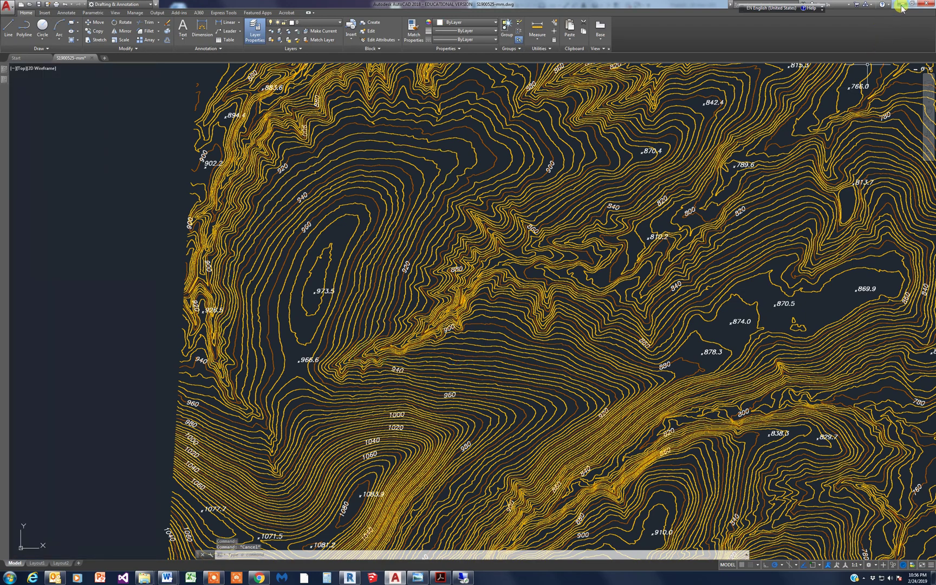
Step: Minimize AutoCAD, maximize Revit, and start then exit a toposurface edit without adding points
click(902, 6)
click(921, 8)
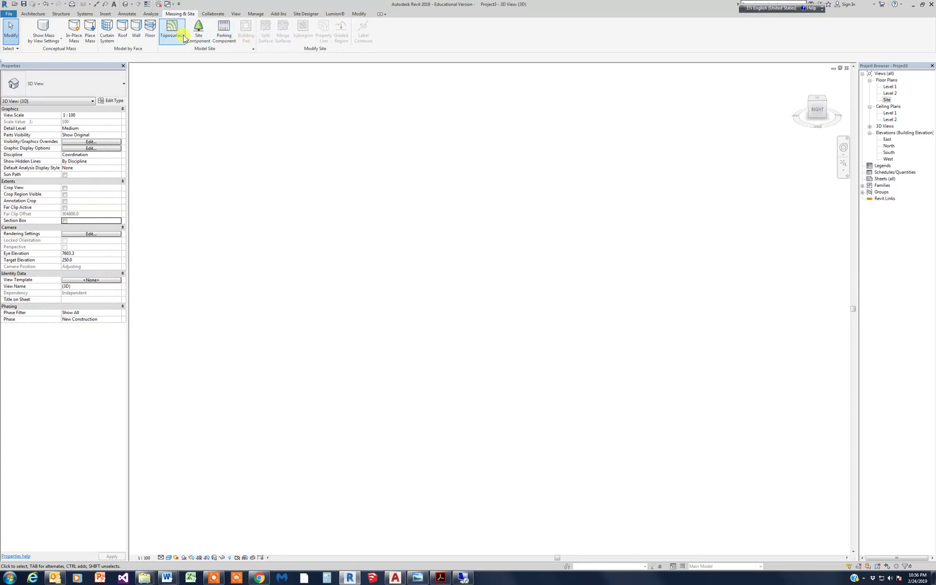
click(176, 33)
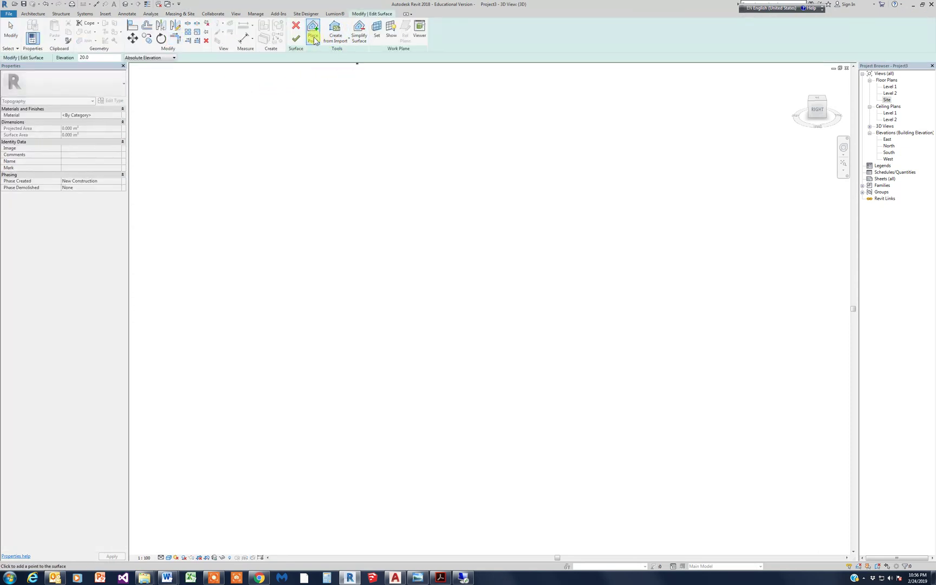
click(352, 40)
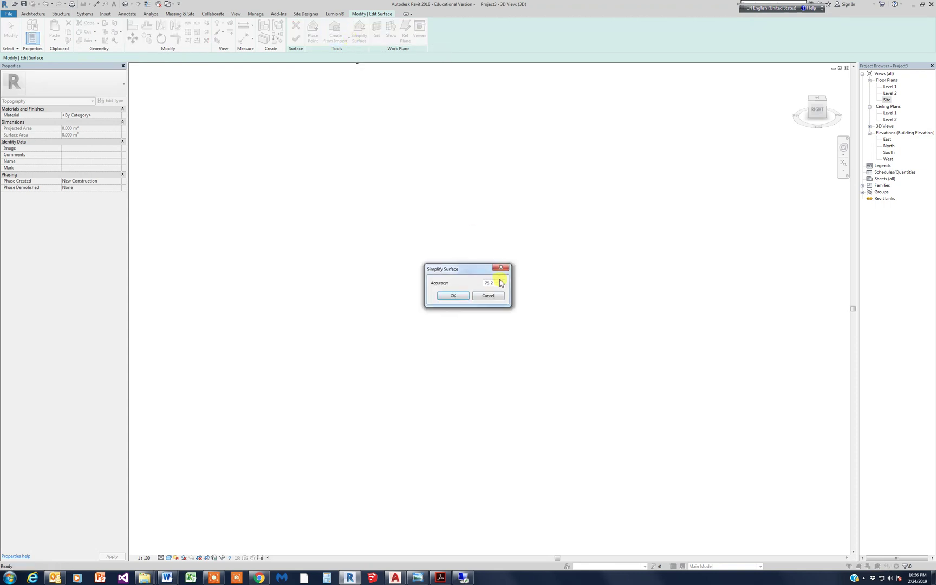
click(488, 296)
click(296, 31)
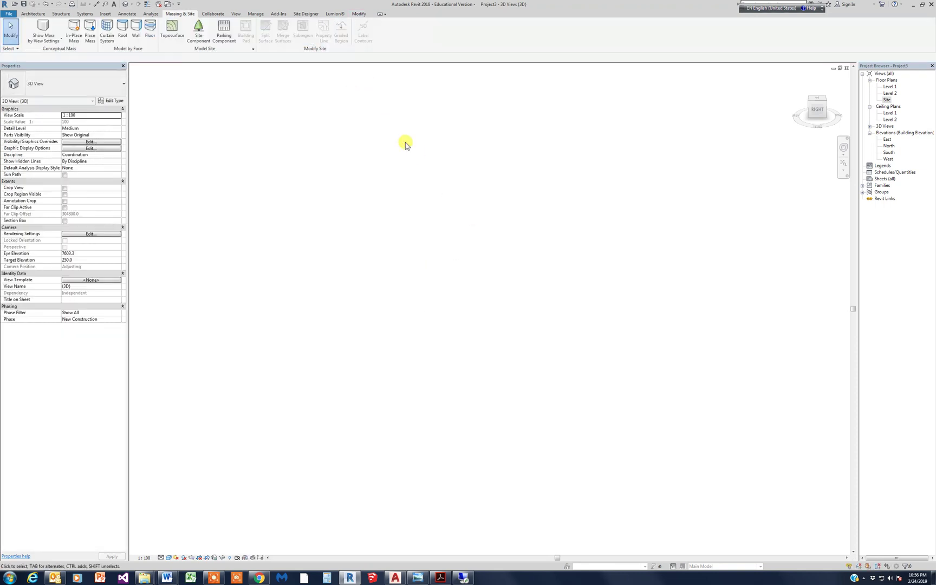
click(33, 13)
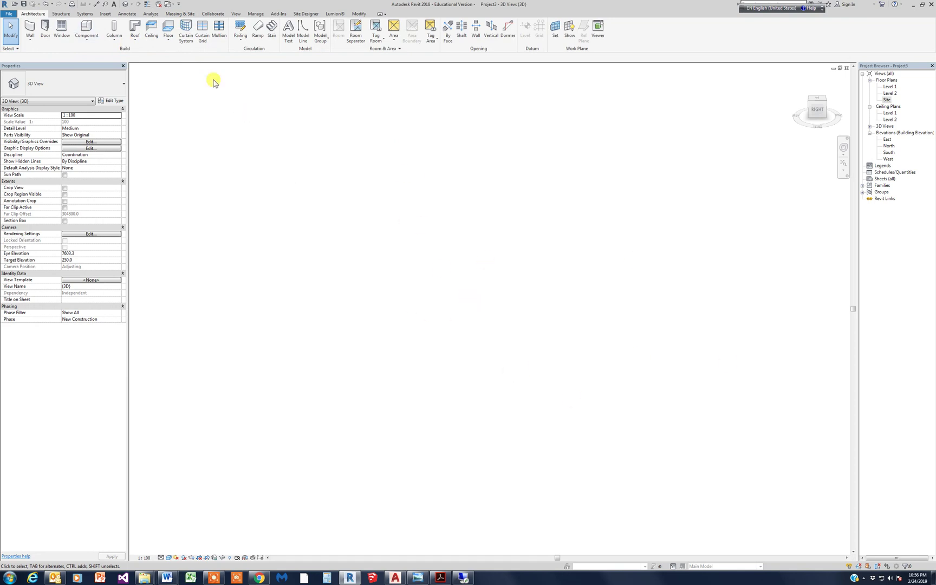
Step: Link S1900525-mm.dwg with Auto - Center to Center placement on Level 1
click(107, 14)
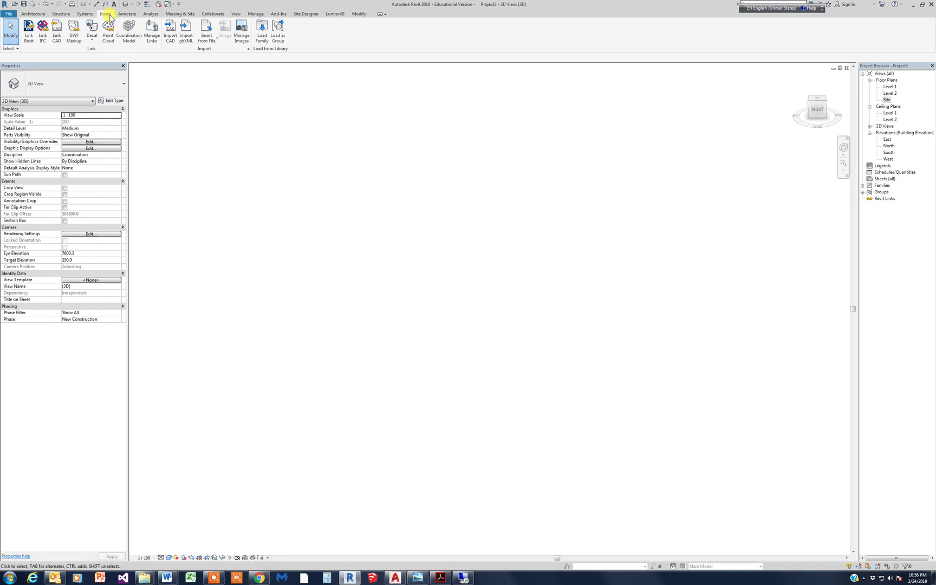
click(56, 36)
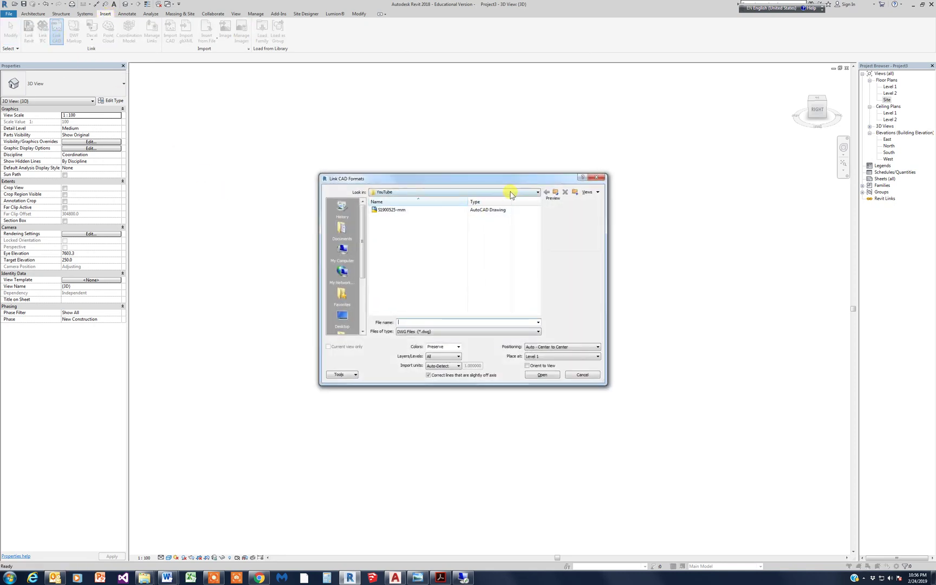
click(511, 192)
click(399, 211)
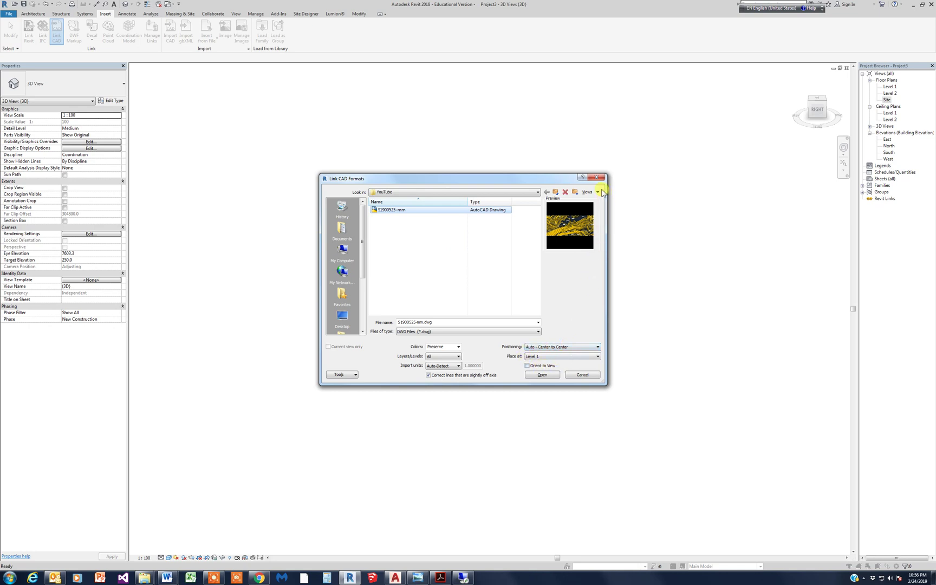
click(597, 358)
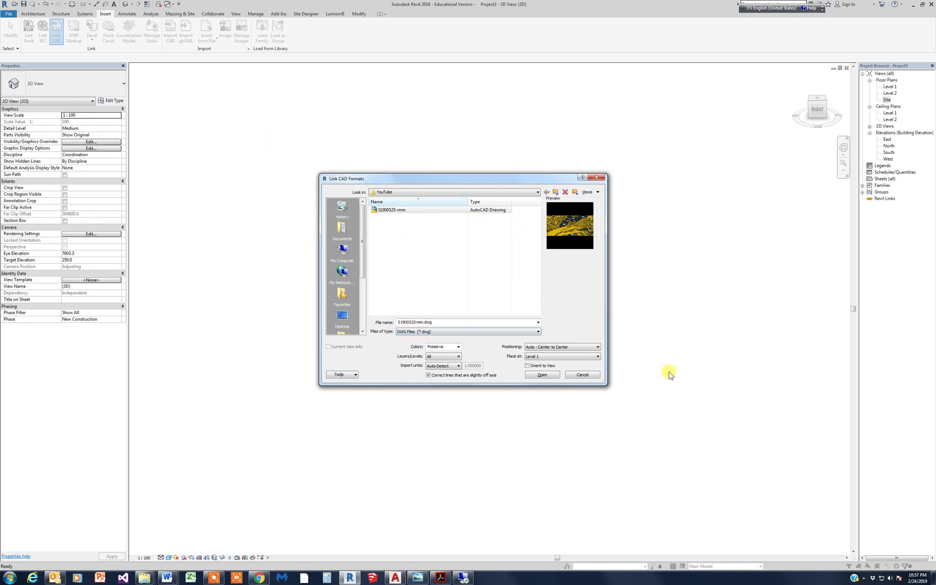
click(540, 375)
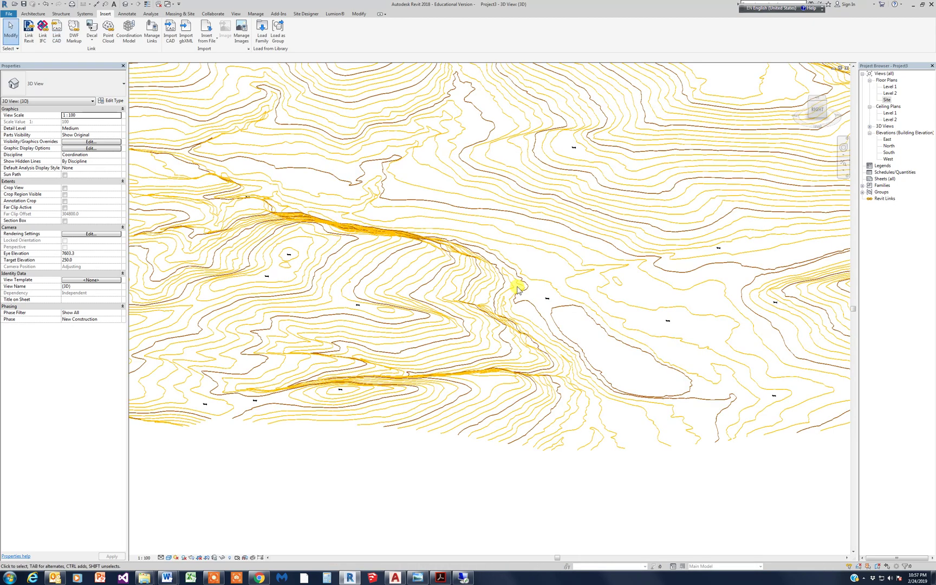
scroll(500, 355, down, 5)
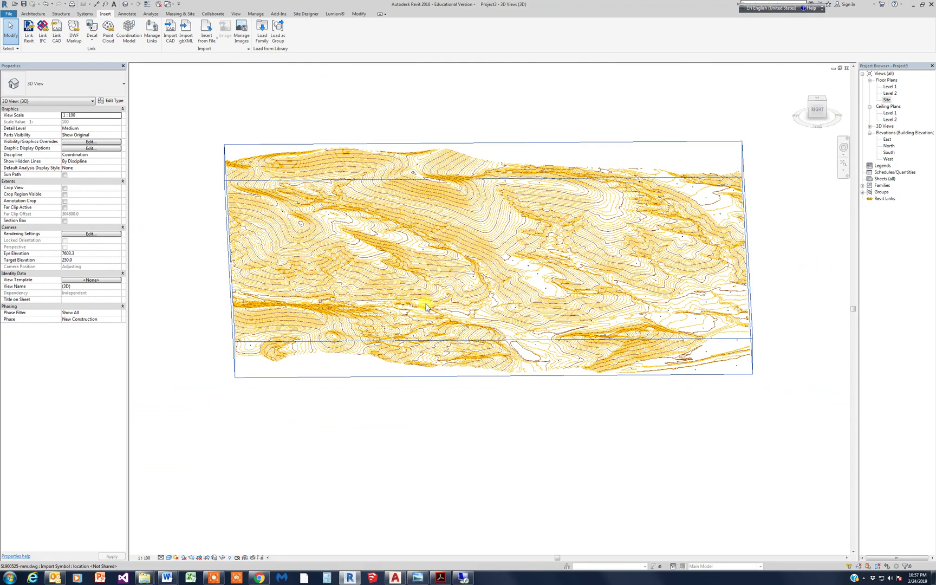
Step: Orbit the linked contour site to an isometric view and select the linked DWG
shift+middle_drag(514, 304, 426, 337)
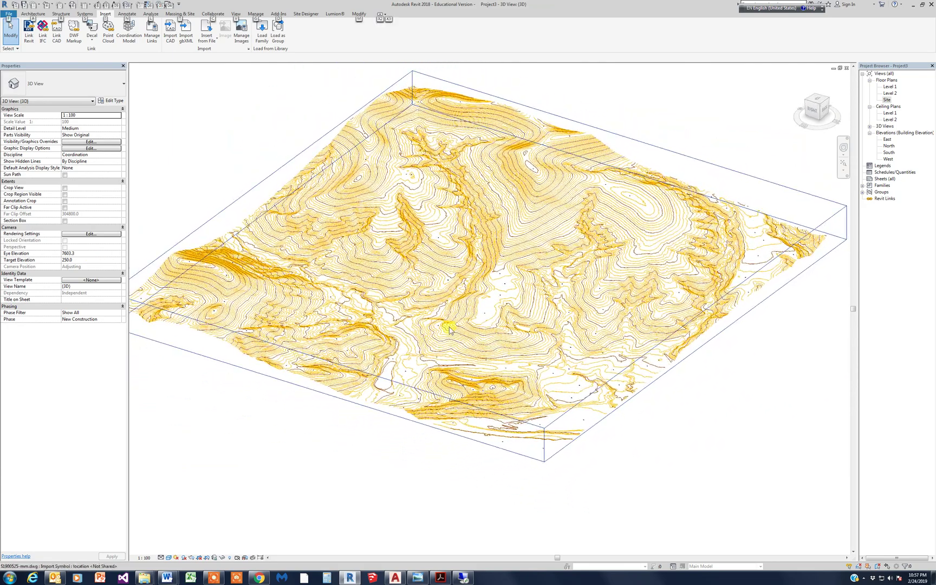
scroll(424, 196, down, 2)
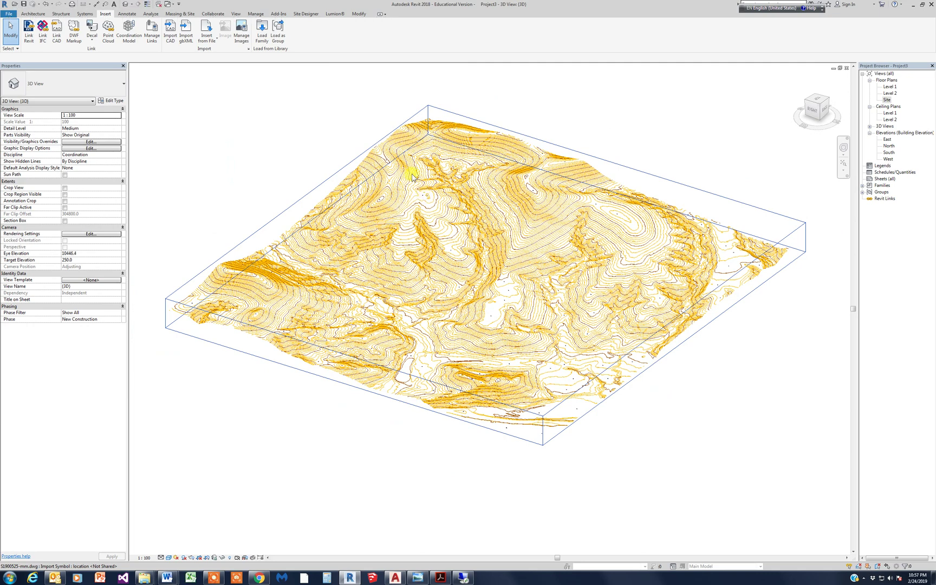
click(412, 177)
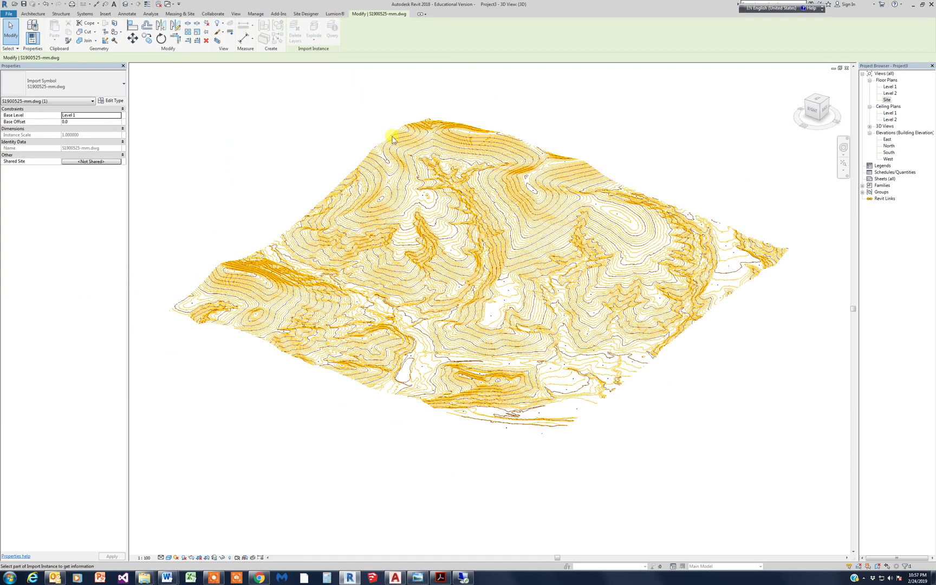
Step: Query the contour and spot-label layers, then hide SPOT ELEVATION in this view
click(419, 177)
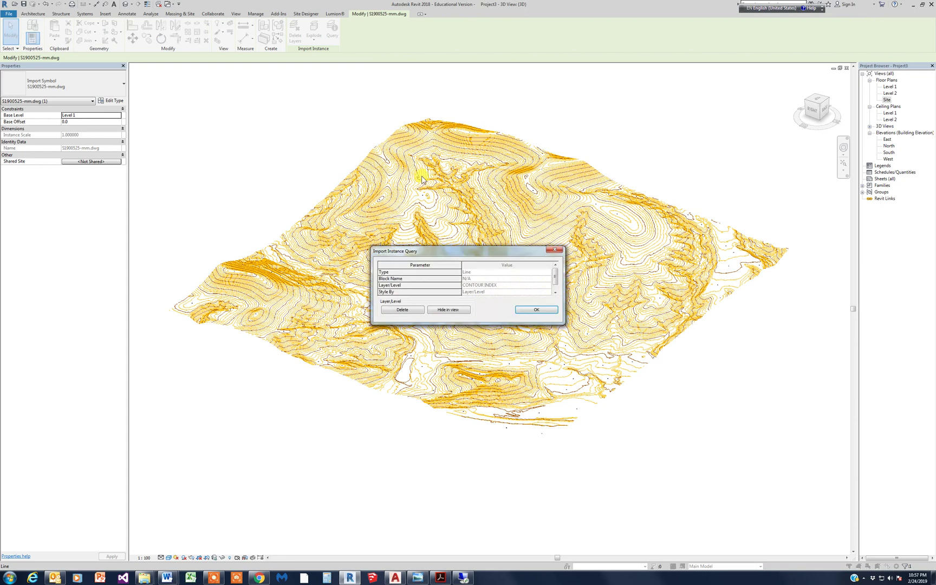
click(535, 308)
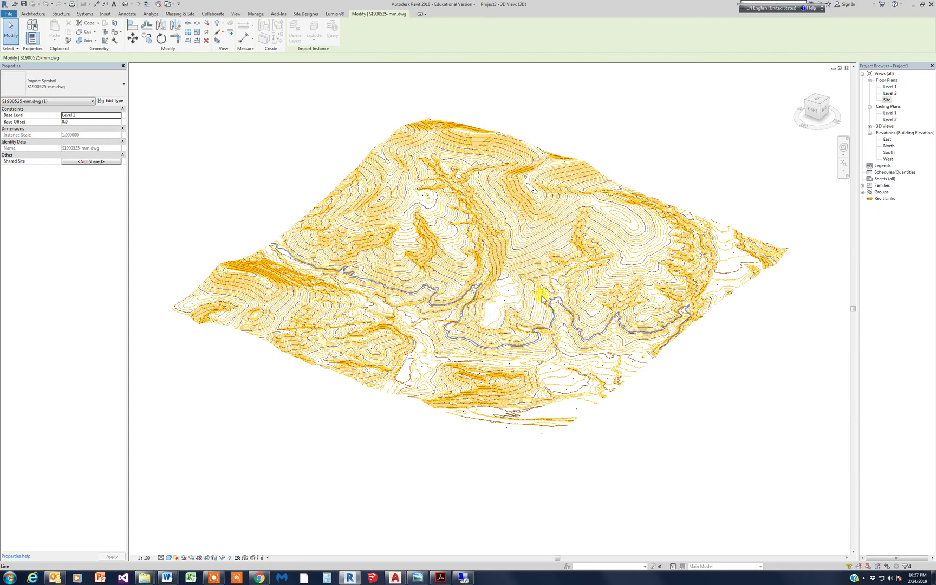
click(508, 303)
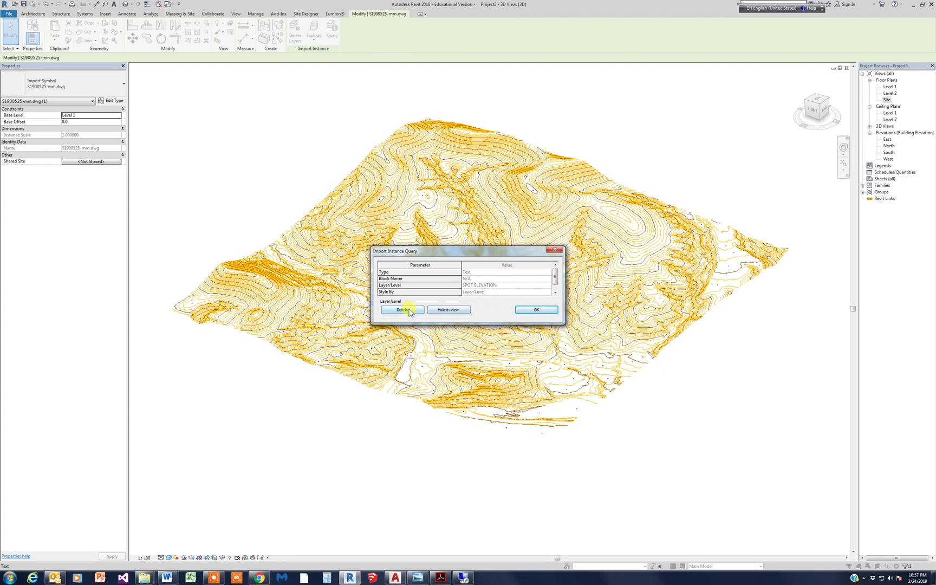
click(443, 310)
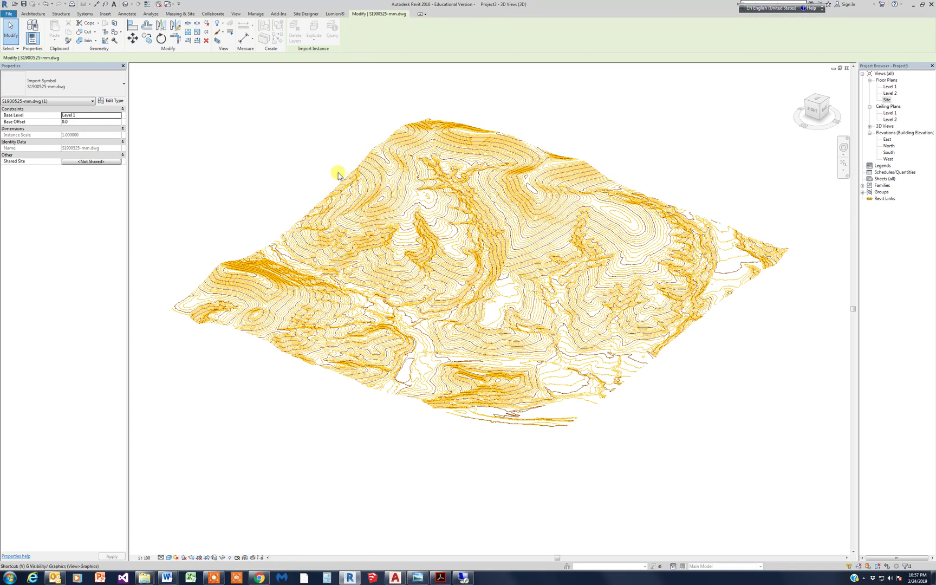
Step: Bring up the linked DWG's layer list under Imported Categories in the 3D view's Visibility/Graphics (VG)
key(v)
key(g)
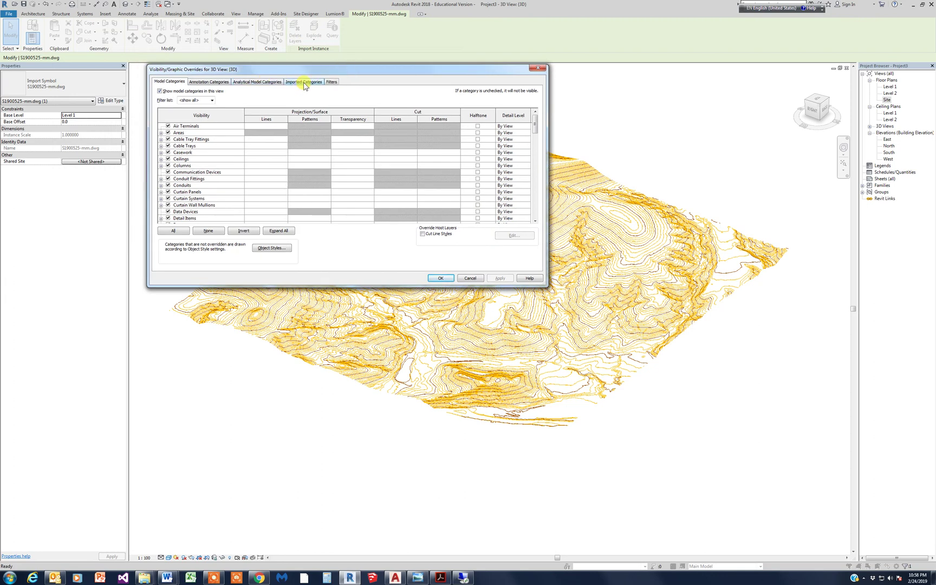
click(305, 83)
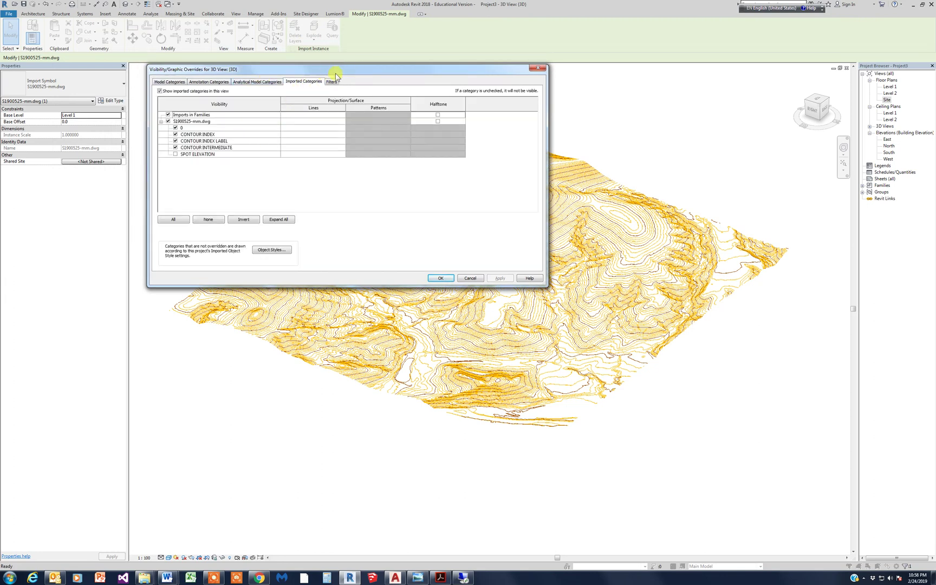
drag(336, 75, 566, 78)
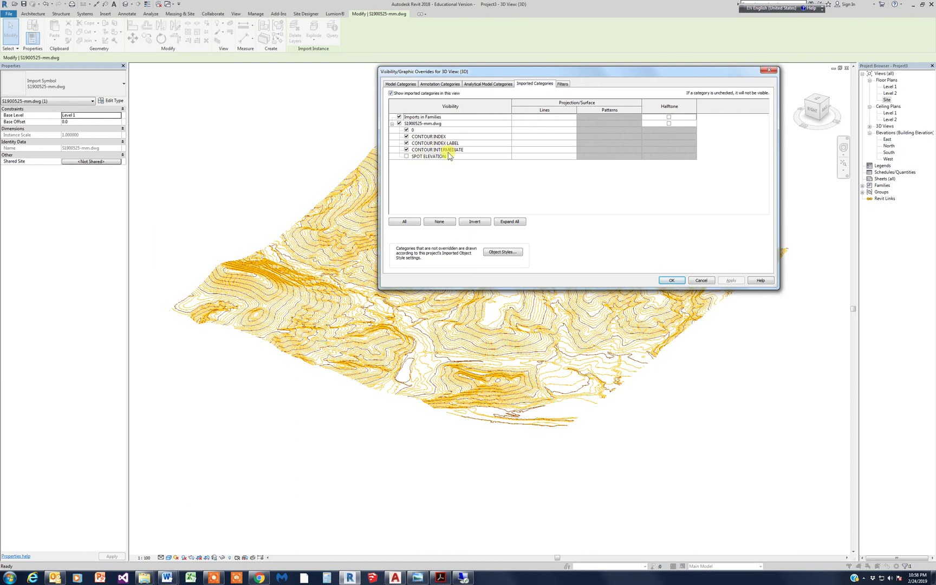
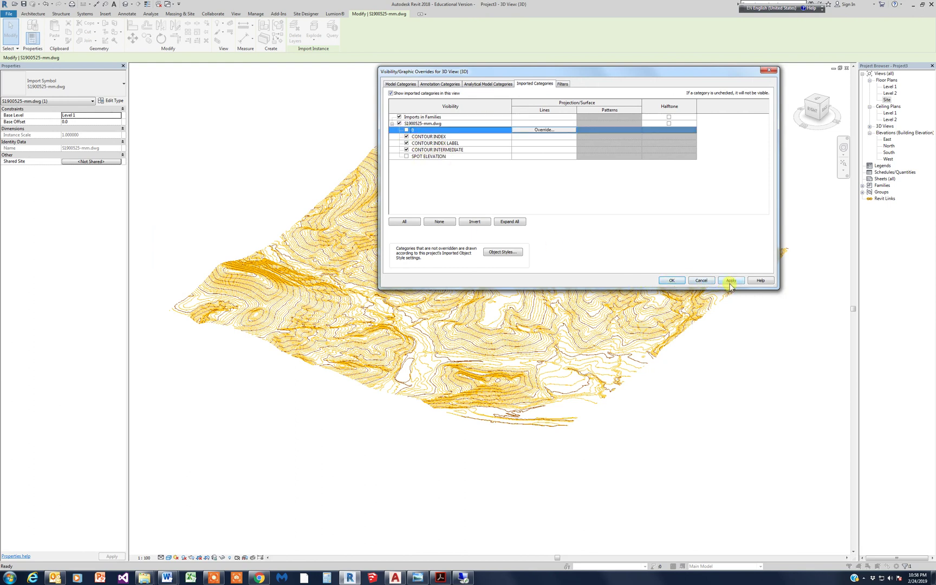
Step: Turn off the imported DWG's 0 and CONTOUR INDEX LABEL layers and apply the change
click(729, 281)
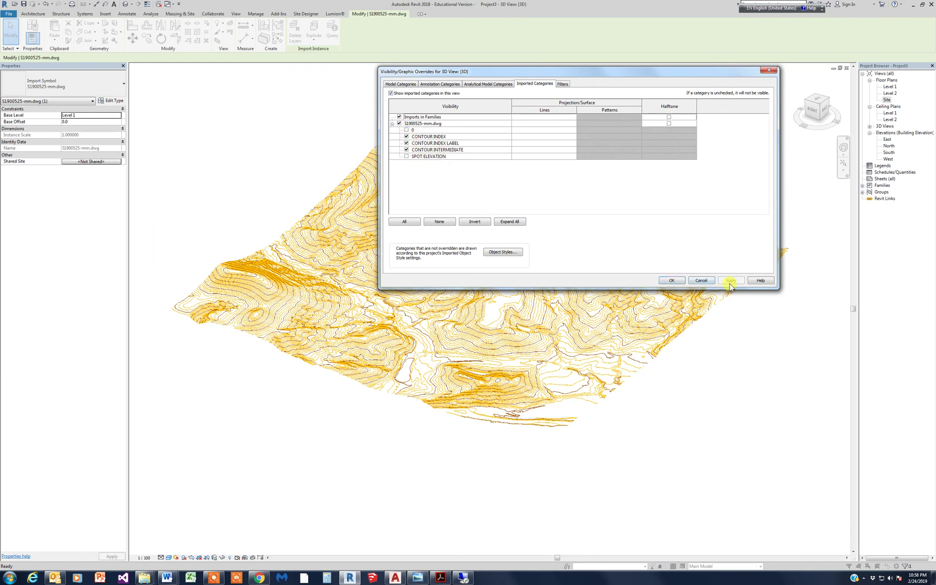
click(407, 143)
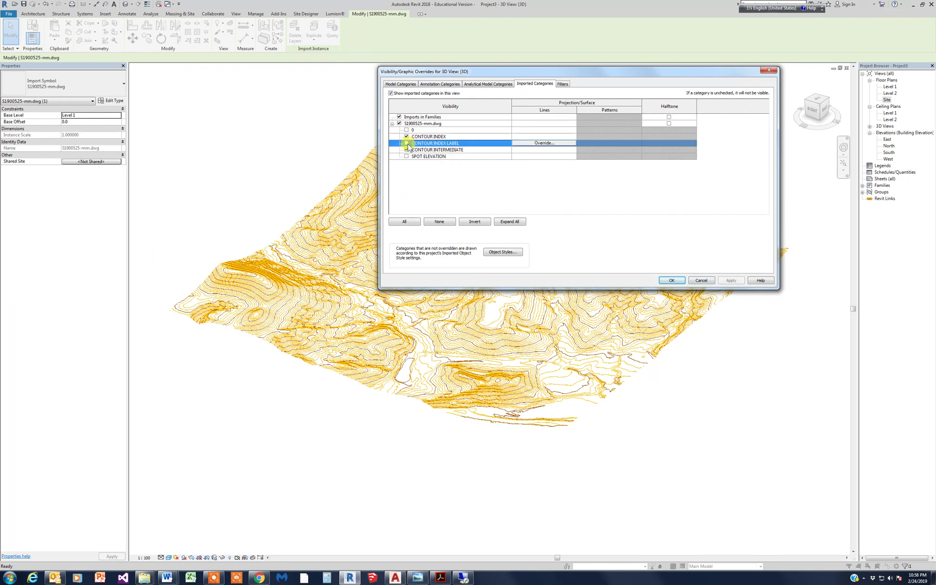
click(730, 282)
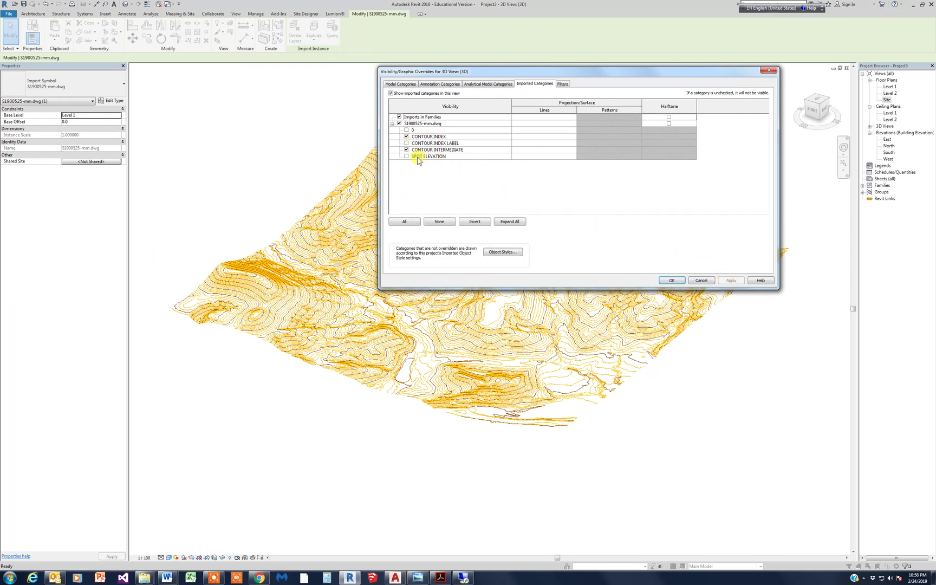
click(673, 283)
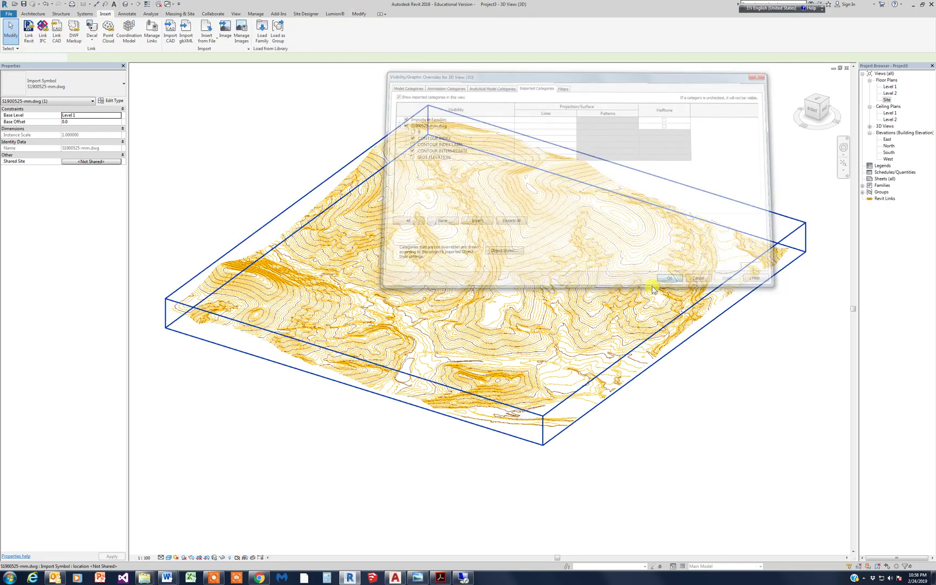
scroll(474, 329, up, 2)
scroll(486, 346, down, 2)
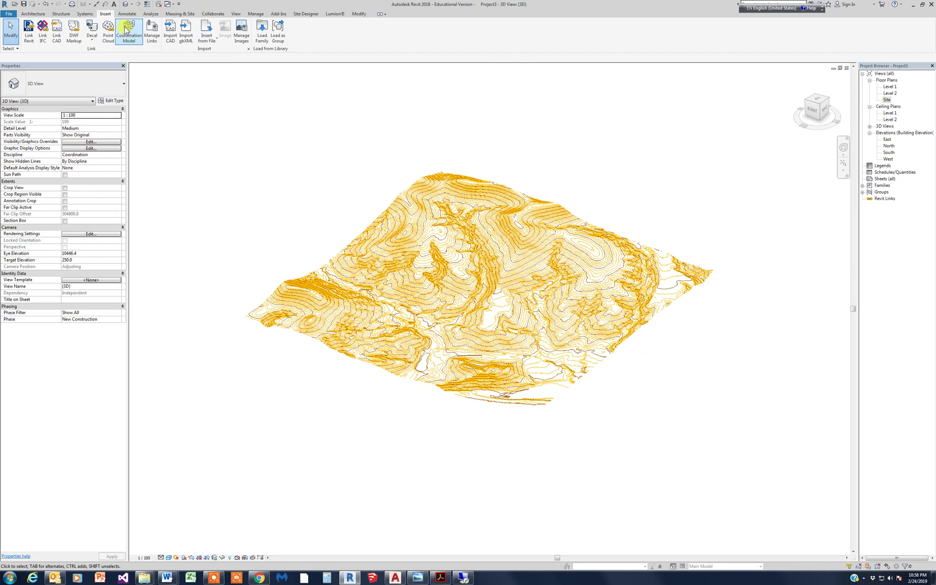
Step: Start a Toposurface with Create from Import, choosing the imported DWG as the source instance
click(184, 14)
click(178, 40)
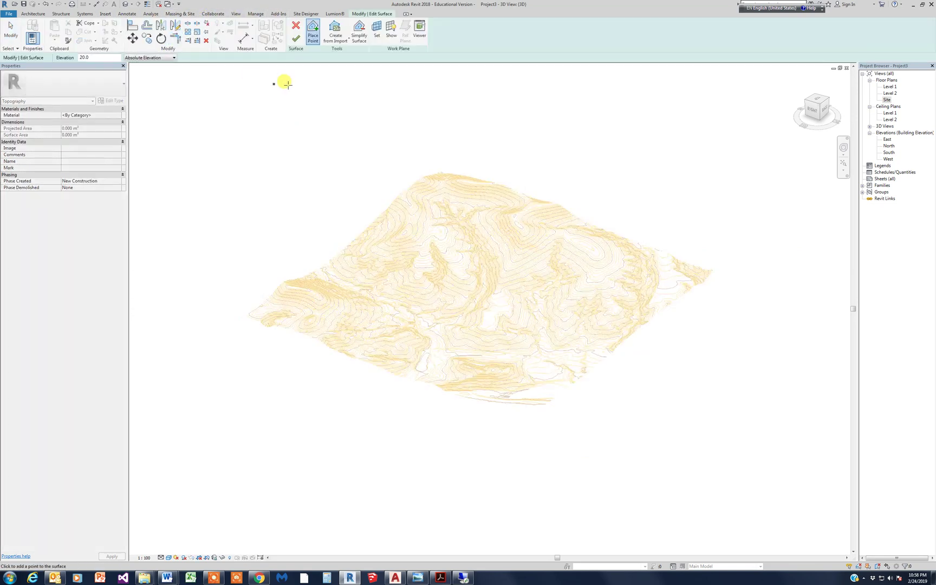
click(350, 44)
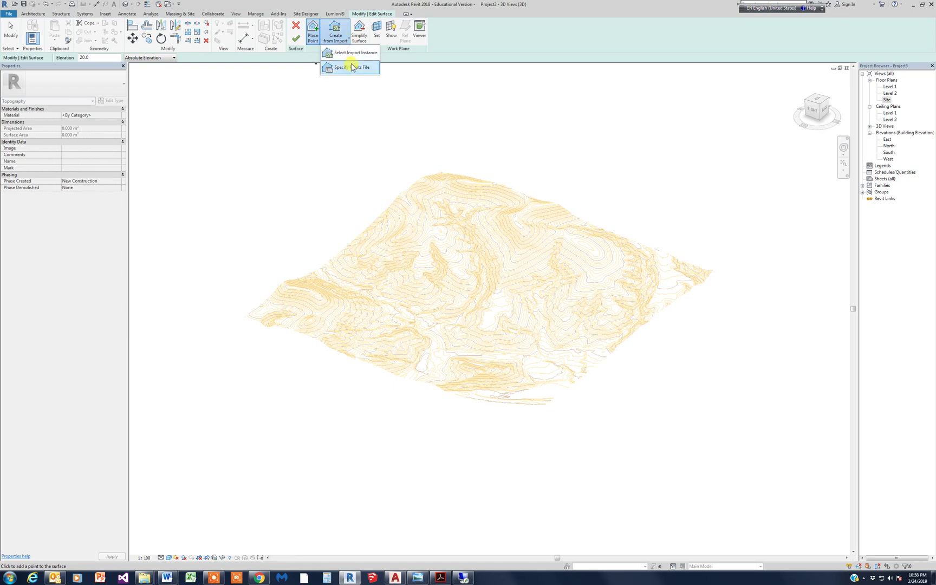
click(351, 53)
click(455, 208)
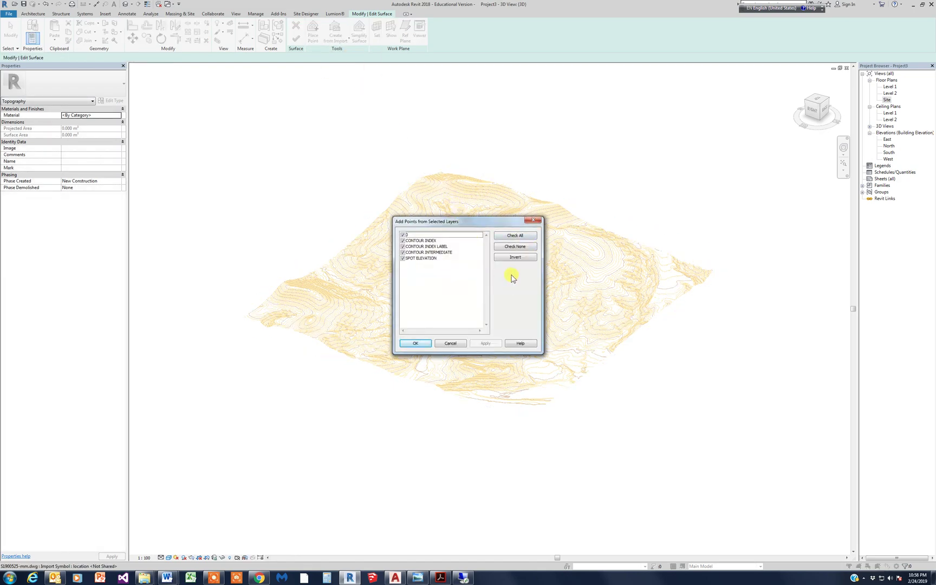
Step: Exclude layers 0, SPOT ELEVATION and CONTOUR INDEX LABEL, then generate the surface points
drag(481, 227, 489, 220)
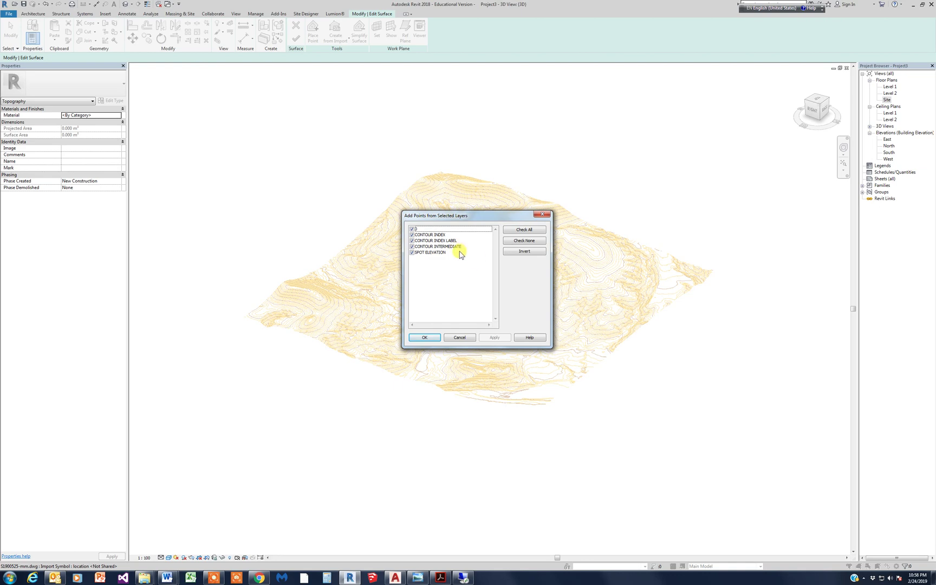
click(412, 229)
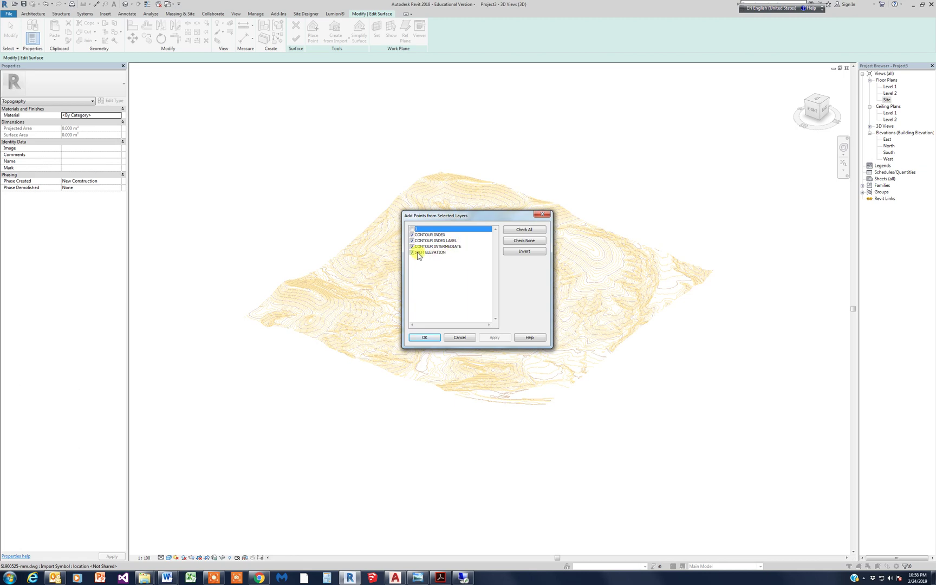
click(413, 252)
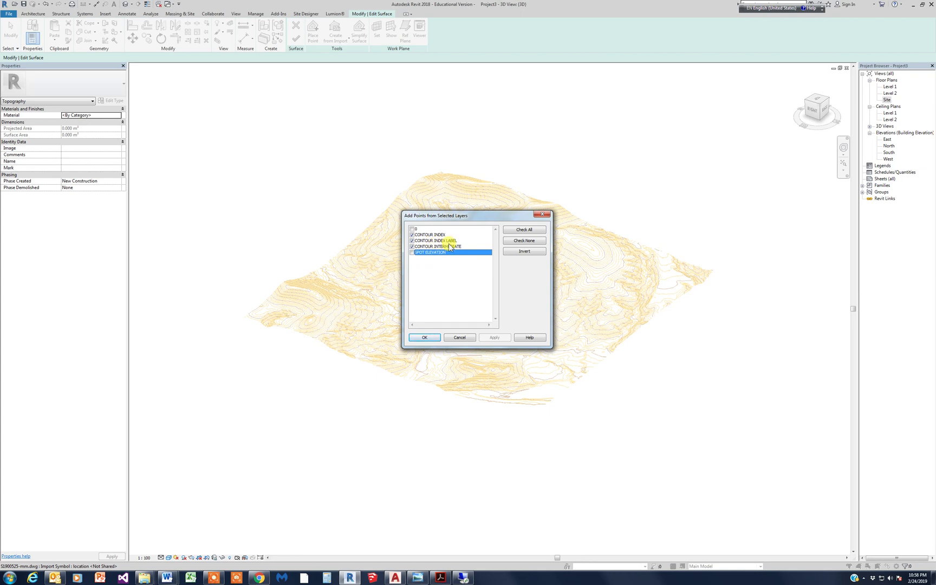
click(412, 241)
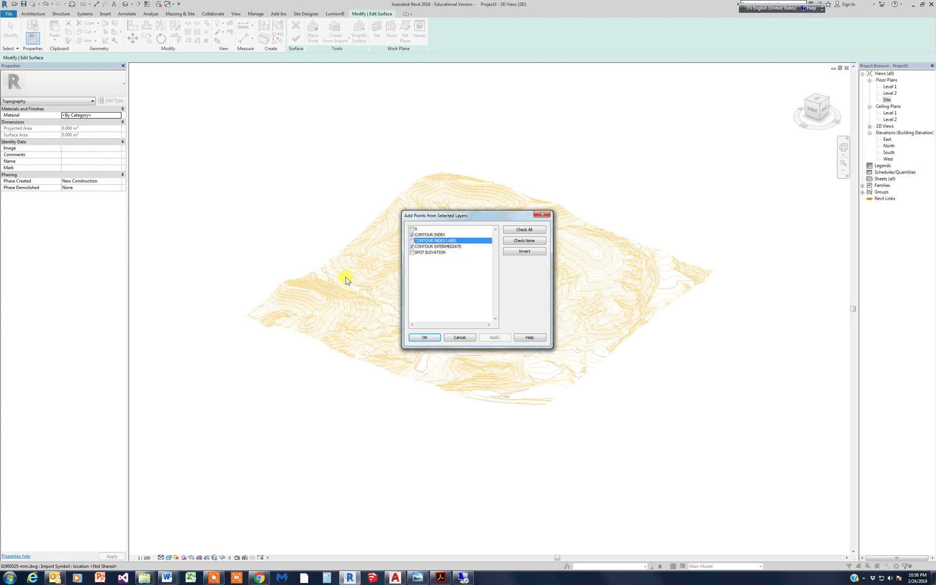
click(426, 338)
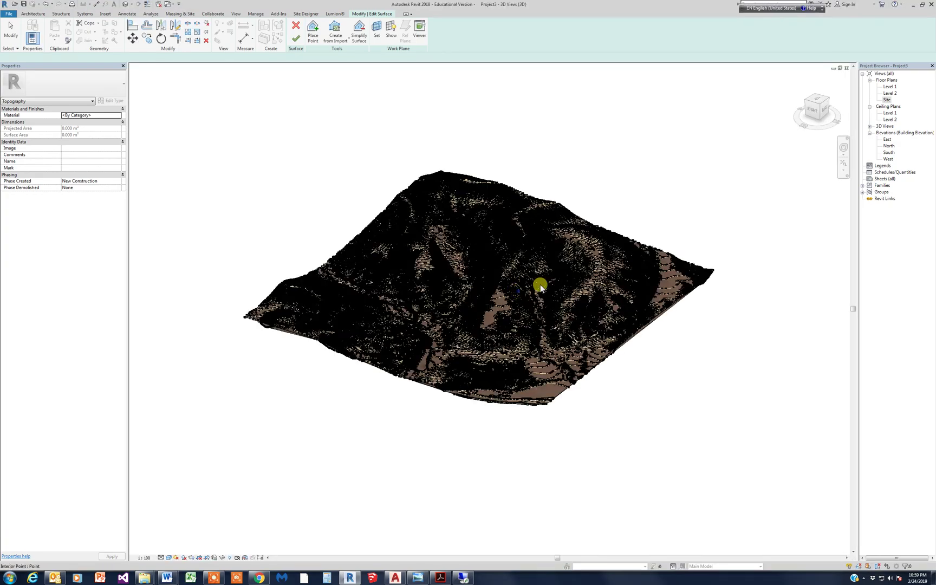
scroll(485, 285, up, 2)
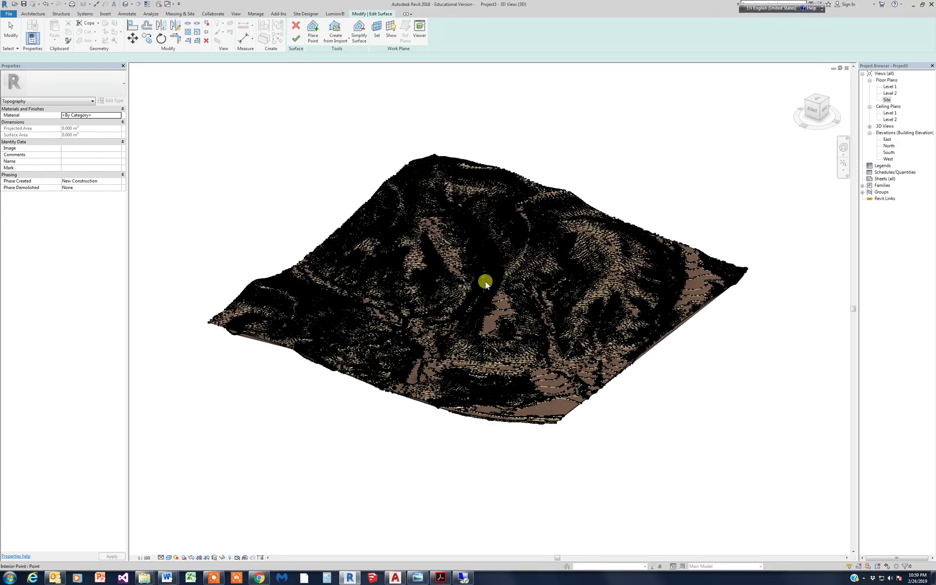
scroll(486, 283, up, 2)
scroll(490, 282, up, 2)
scroll(497, 278, up, 2)
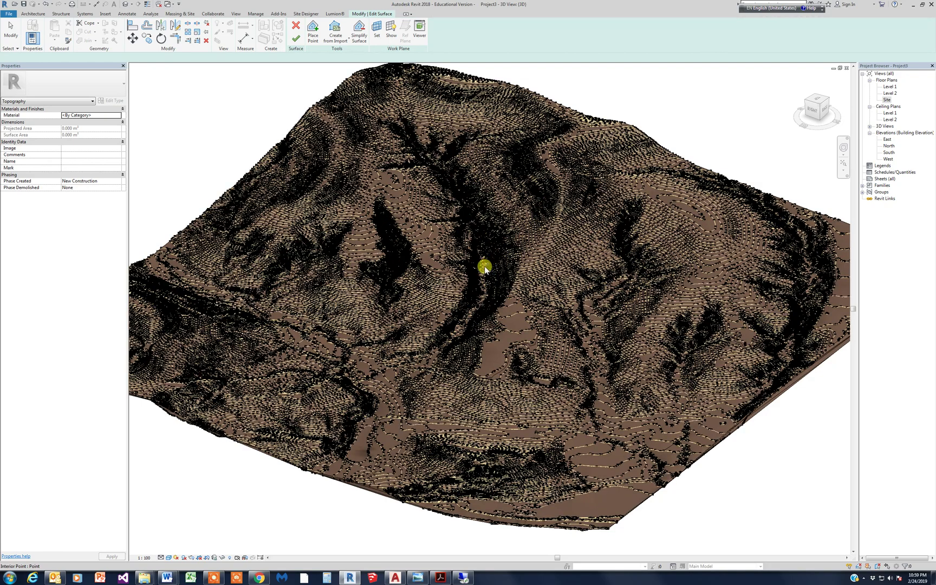
scroll(512, 329, down, 2)
scroll(523, 334, down, 2)
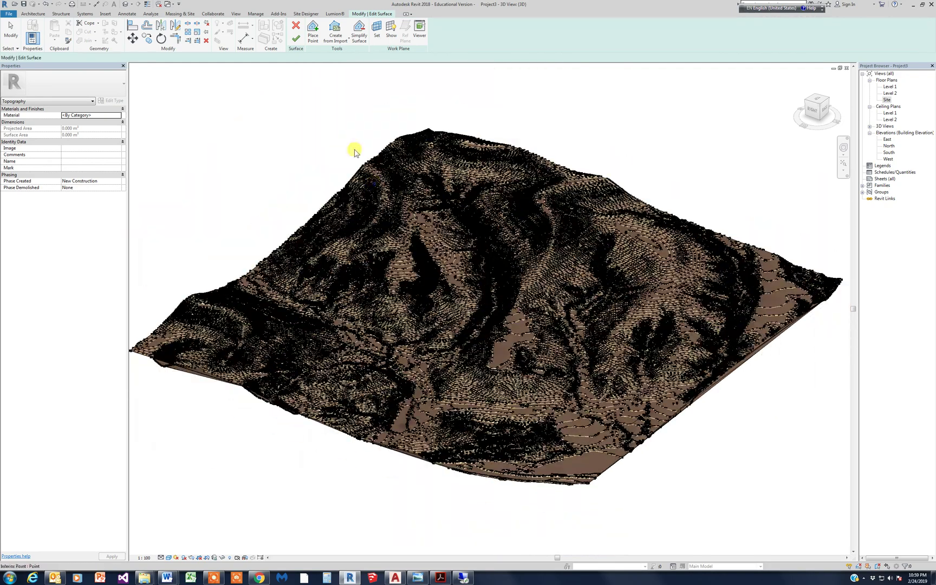
Step: Exit the point placement tool and finish edit mode to complete the toposurface
key(Escape)
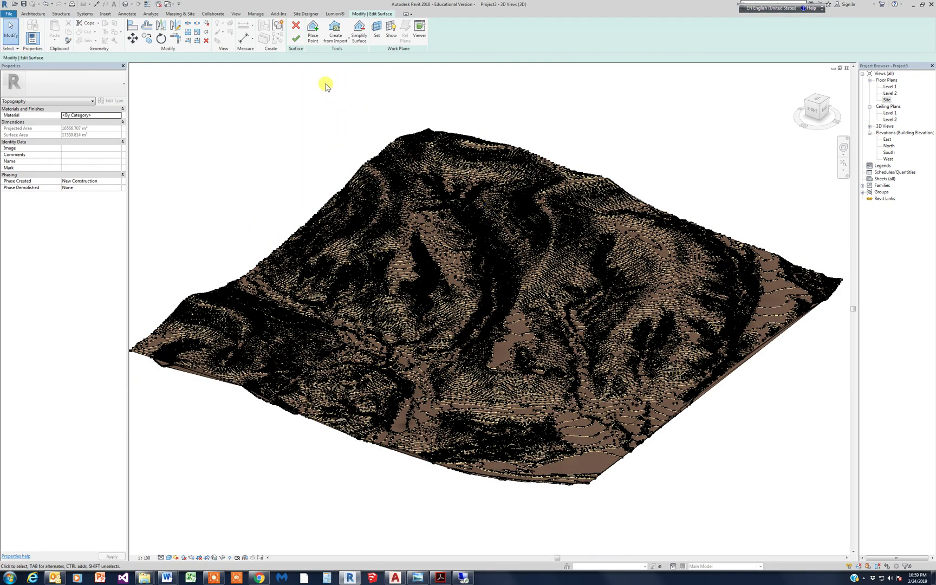
click(295, 38)
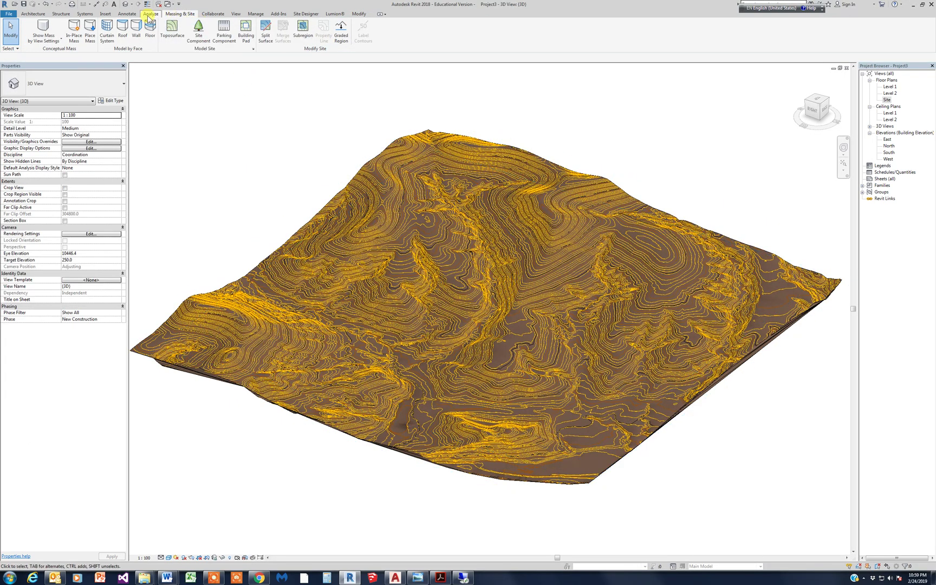
Step: Unload the DWG contour link from the CAD Formats list in Manage Links
click(254, 14)
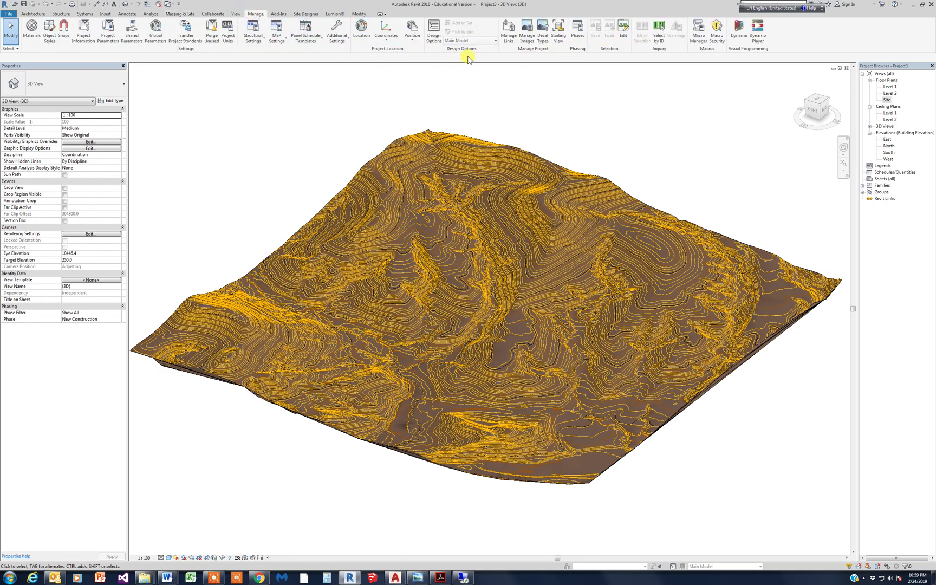
click(508, 34)
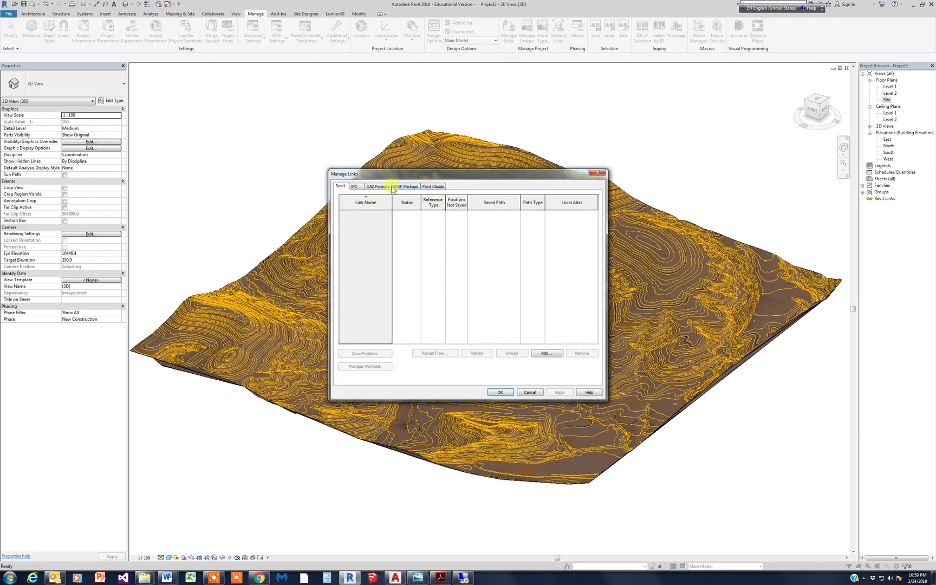
click(379, 186)
click(381, 213)
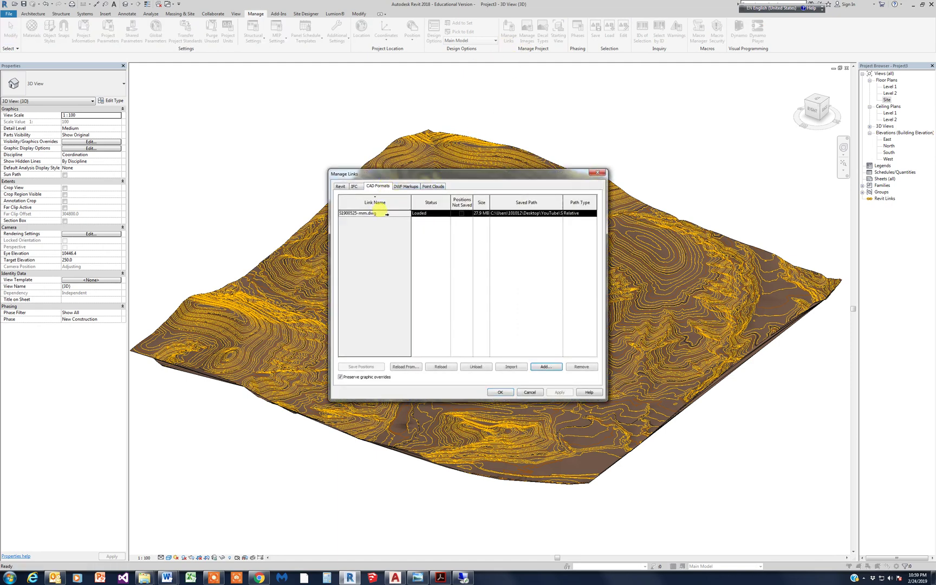
click(476, 368)
click(498, 392)
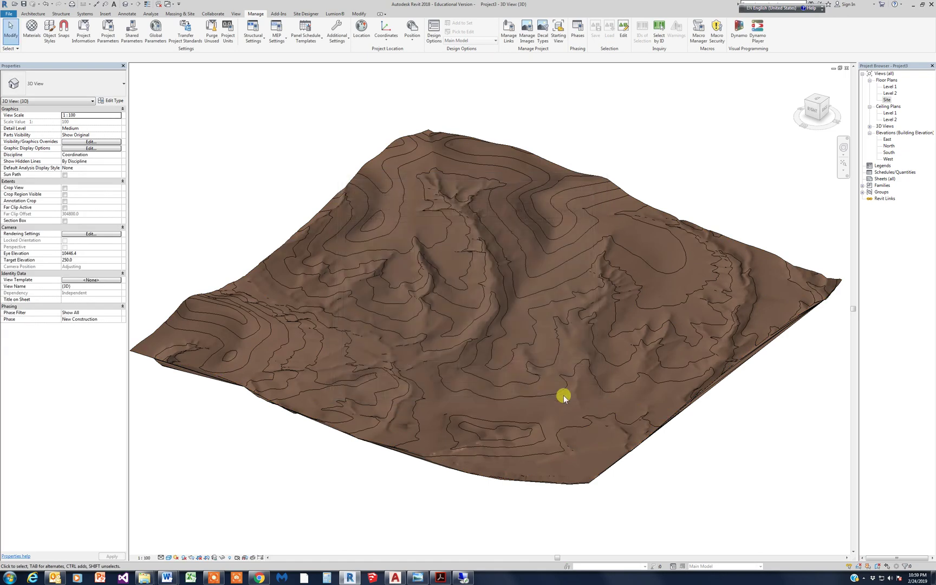
mouse_move(703, 480)
shift+middle_down()
mouse_move(674, 491)
mouse_move(481, 412)
shift+middle_up()
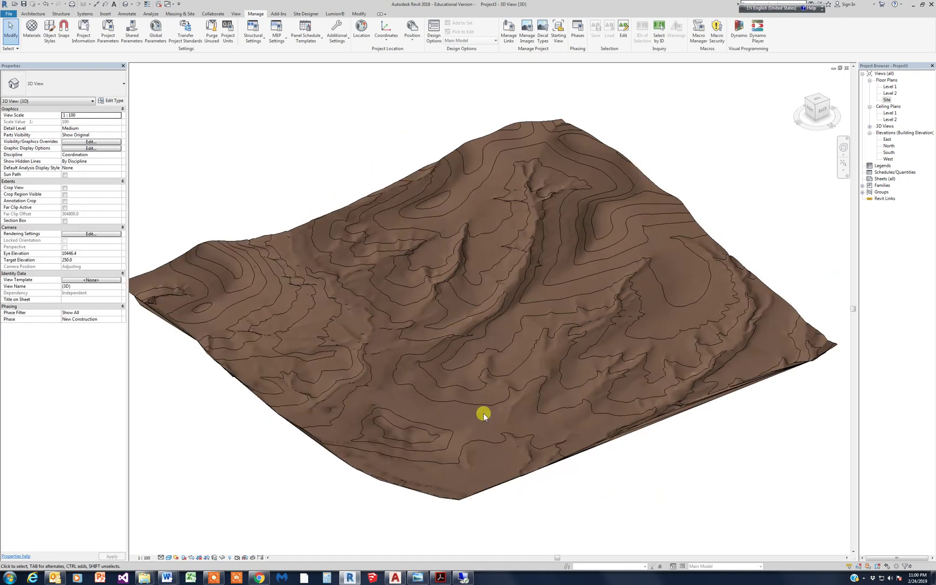
Step: Enable the 3D view's Section Box and drag its faces inward to trim the terrain
click(64, 221)
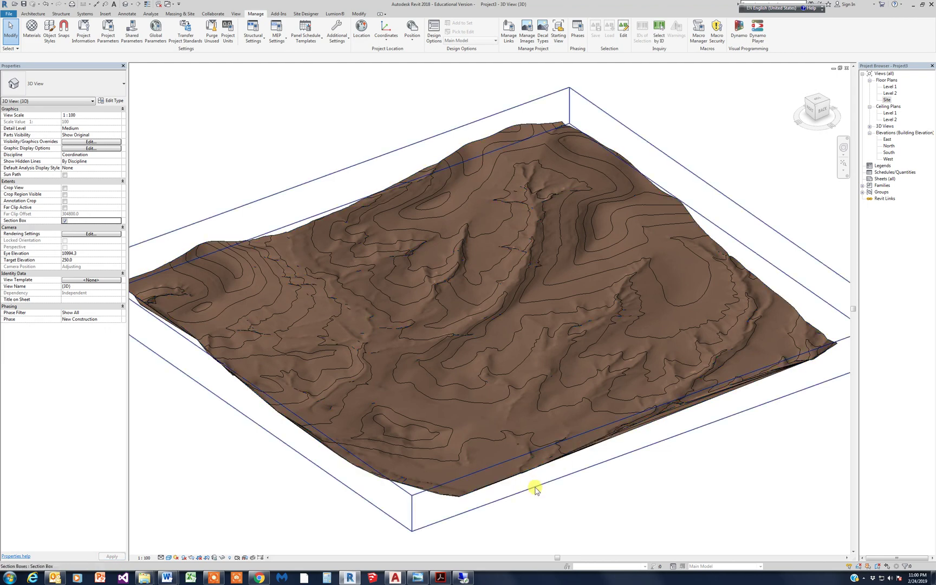
click(535, 488)
mouse_move(655, 427)
mouse_down()
mouse_move(613, 397)
mouse_move(652, 455)
mouse_up()
mouse_move(606, 443)
shift+middle_down()
mouse_move(460, 448)
mouse_move(397, 429)
mouse_move(684, 386)
shift+middle_up()
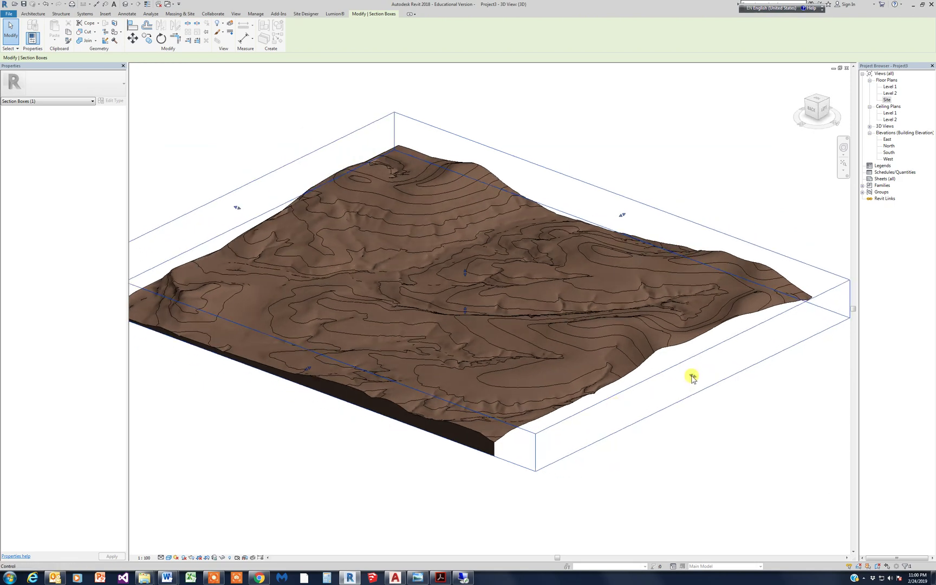
mouse_move(692, 379)
mouse_down()
mouse_move(639, 364)
mouse_move(653, 425)
mouse_up()
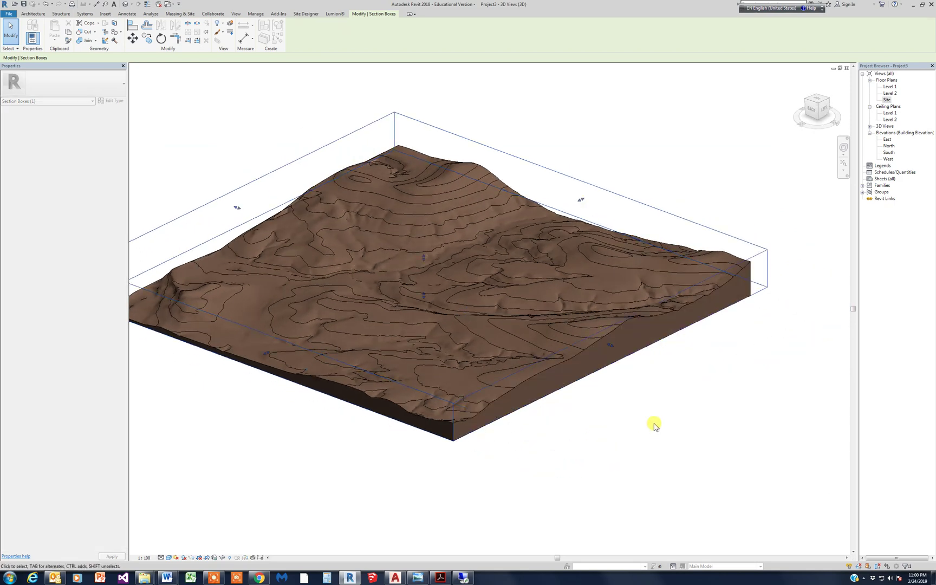
mouse_move(627, 443)
shift+middle_down()
mouse_move(443, 397)
mouse_move(596, 345)
shift+middle_up()
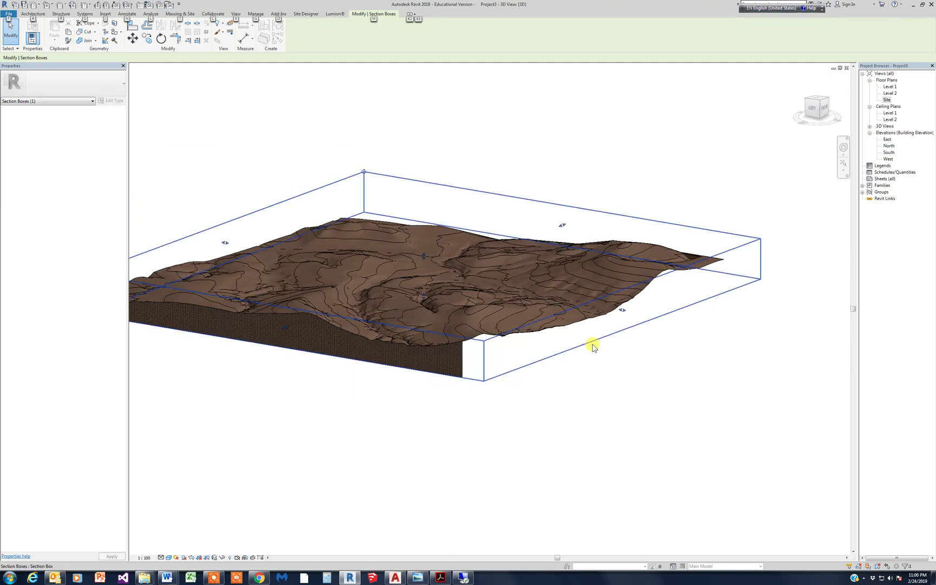
mouse_move(620, 314)
mouse_down()
mouse_move(594, 358)
mouse_move(539, 370)
mouse_up()
shift+middle_drag(539, 370, 661, 381)
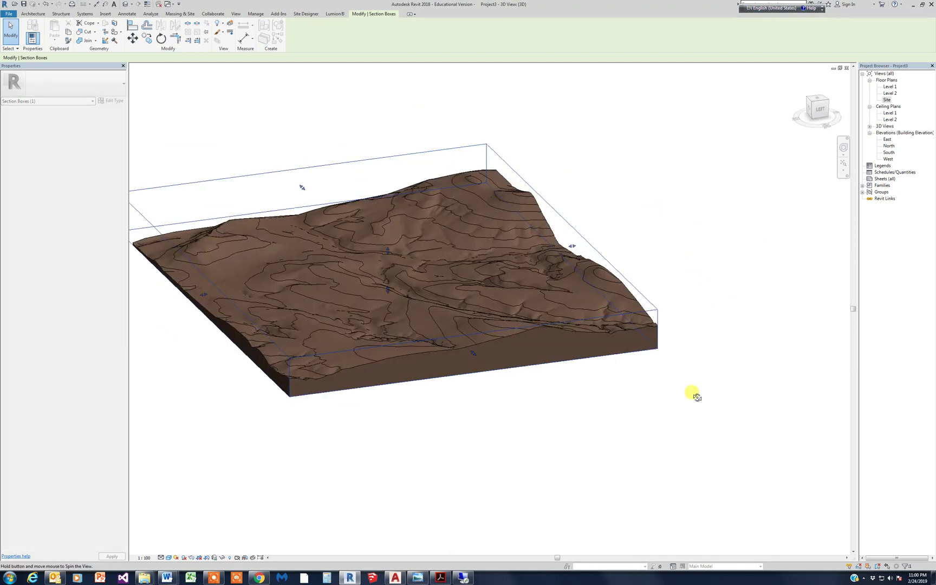
scroll(512, 424, up, 2)
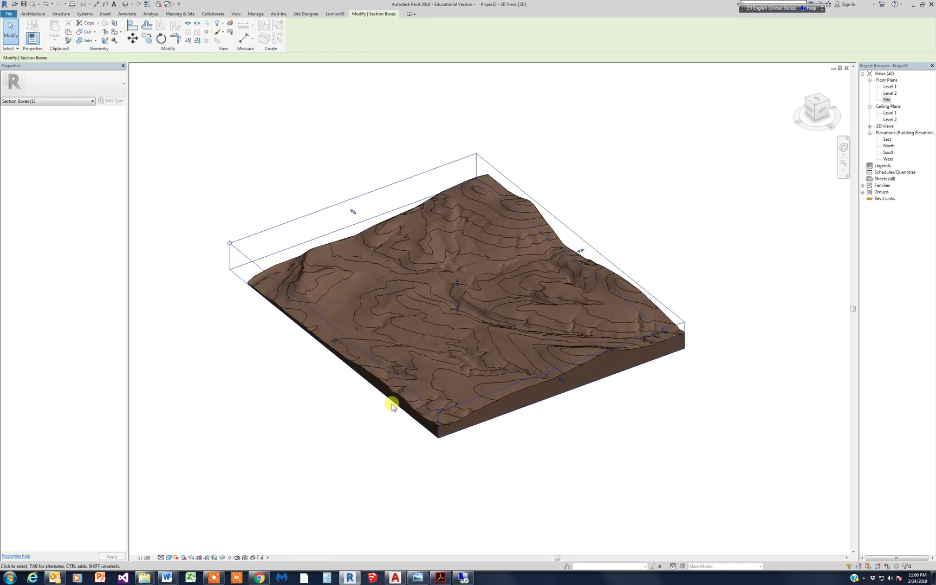
click(333, 396)
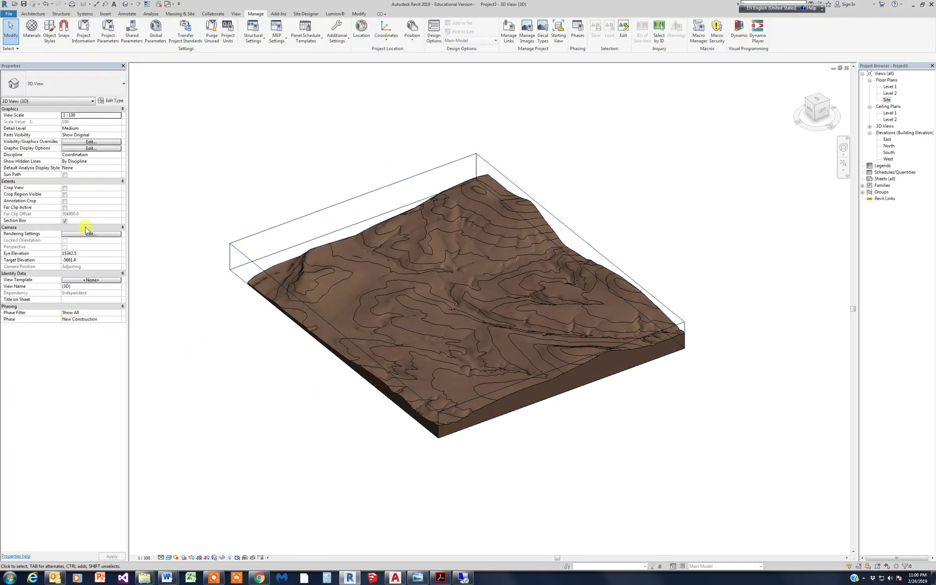
scroll(414, 315, up, 2)
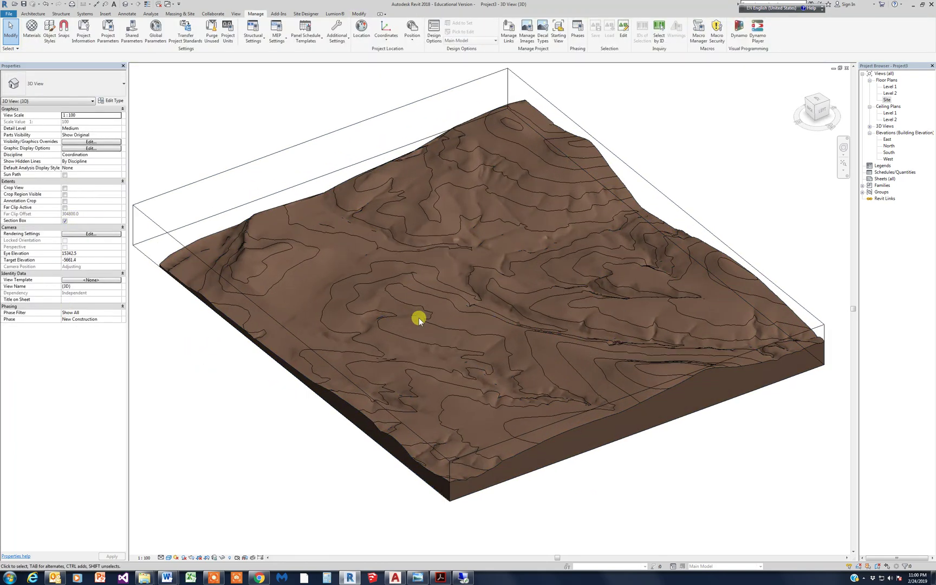
scroll(487, 351, up, 1)
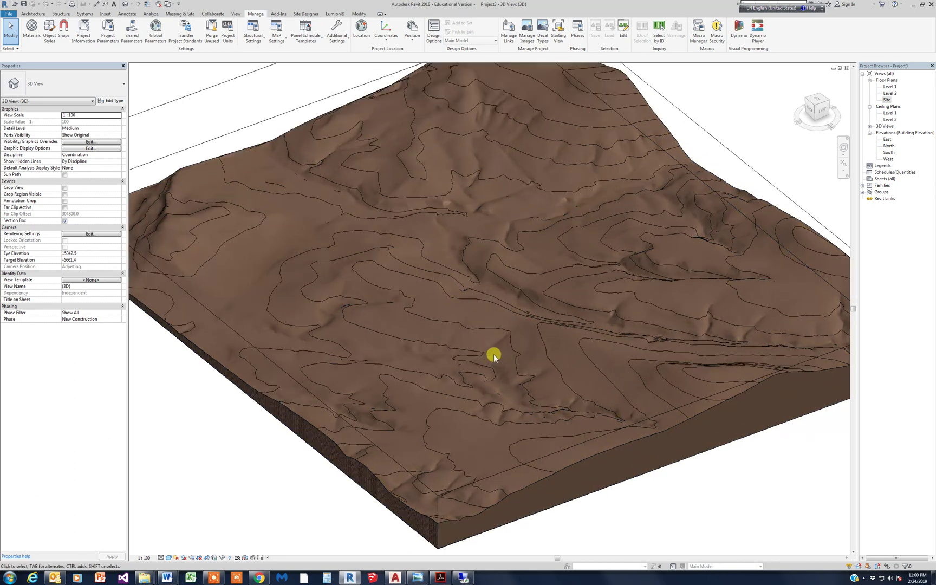
scroll(493, 354, up, 1)
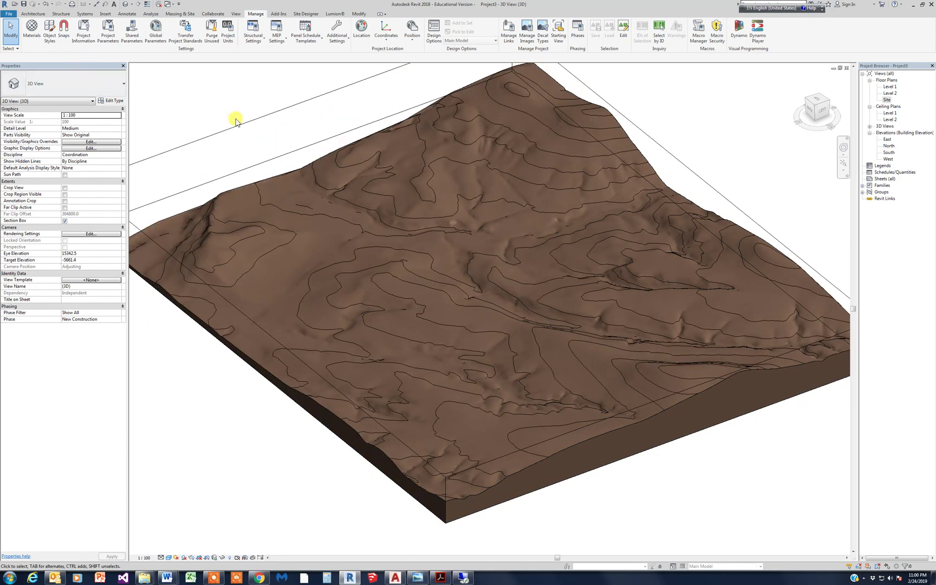
Step: Hide Topography's Primary and Secondary Contours, Interior and Boundary Points, and Hidden Lines via VG
key(v)
key(g)
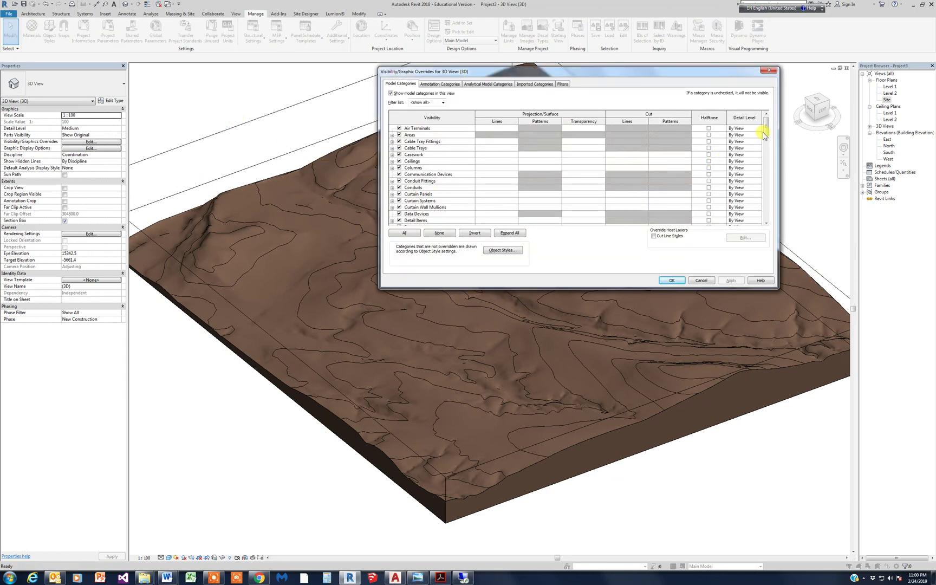
drag(764, 135, 778, 229)
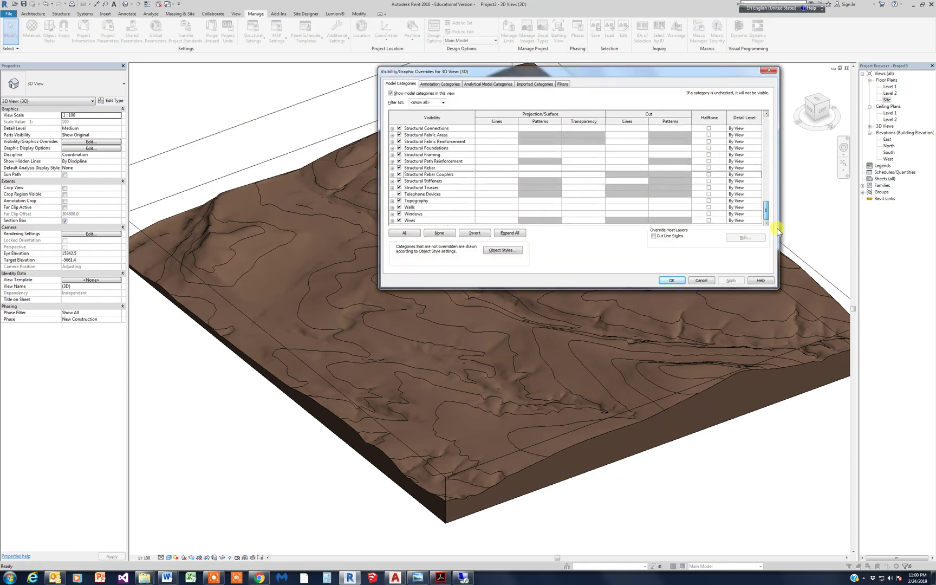
click(392, 201)
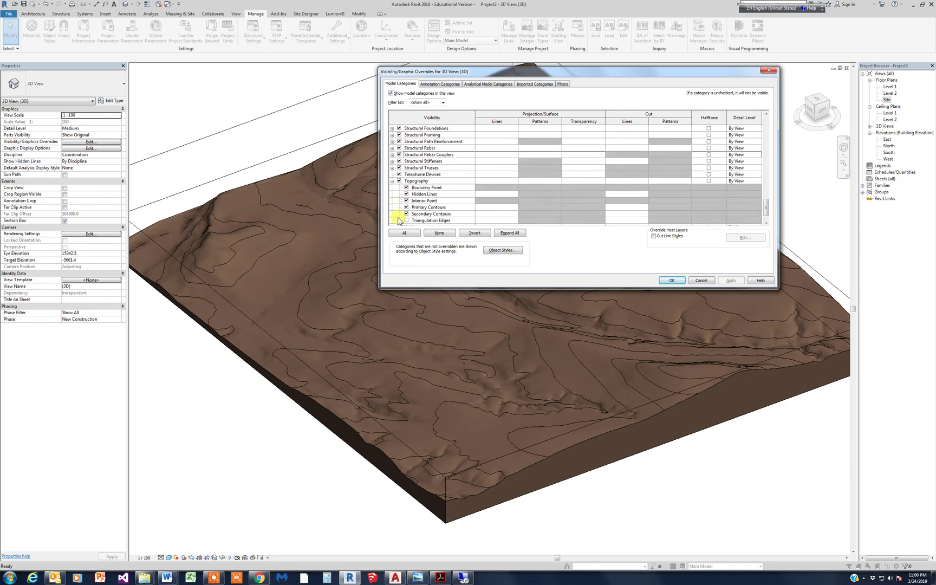
click(406, 214)
click(406, 200)
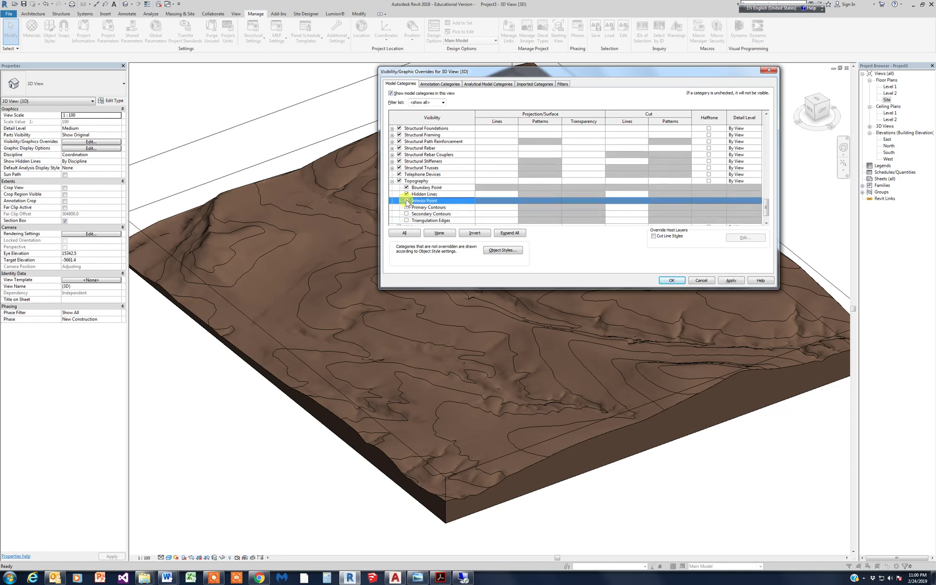
click(407, 187)
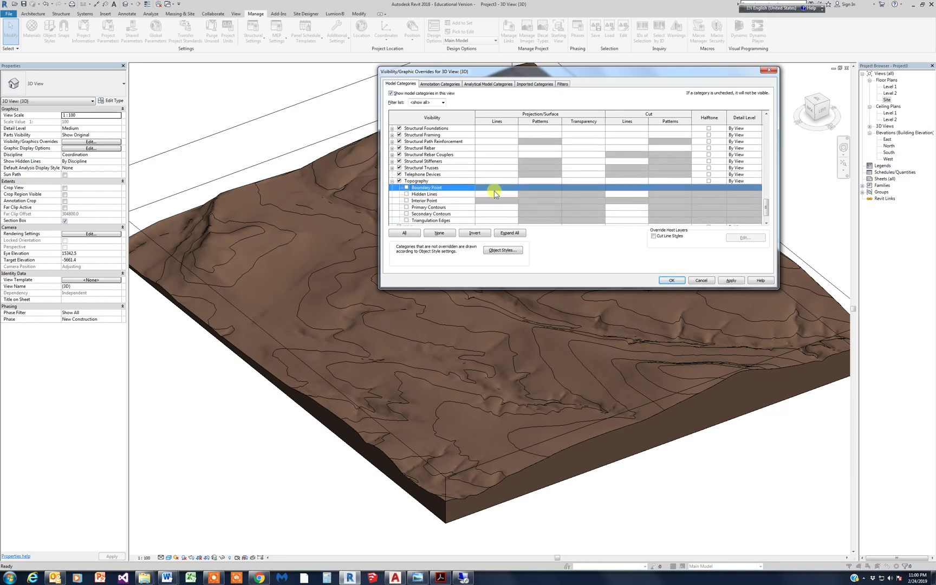
click(728, 281)
click(685, 282)
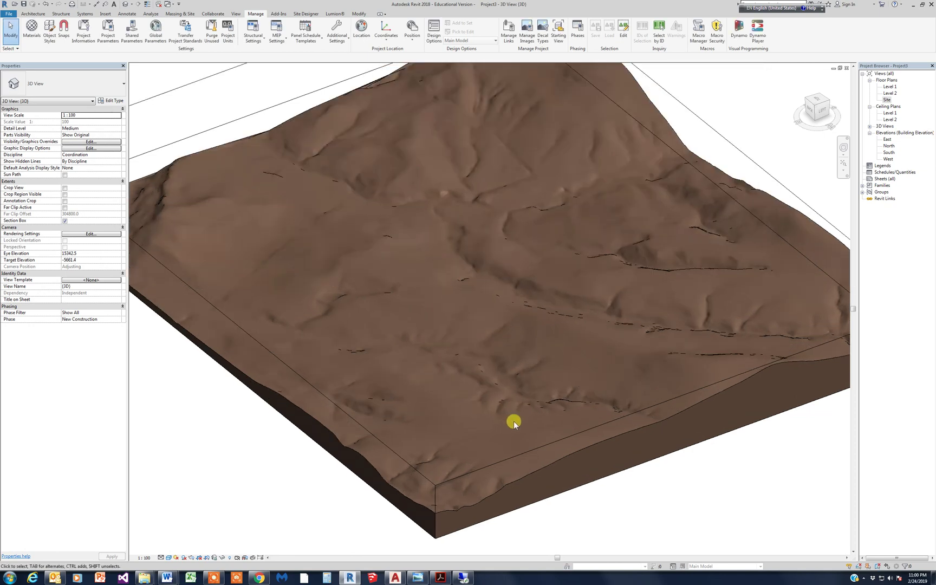
mouse_move(510, 408)
shift+middle_down()
mouse_move(456, 477)
mouse_move(341, 433)
mouse_move(310, 426)
mouse_move(305, 435)
shift+middle_up()
mouse_move(512, 283)
shift+middle_down()
mouse_move(531, 355)
mouse_move(470, 412)
mouse_move(529, 449)
mouse_move(513, 444)
mouse_move(563, 452)
shift+middle_up()
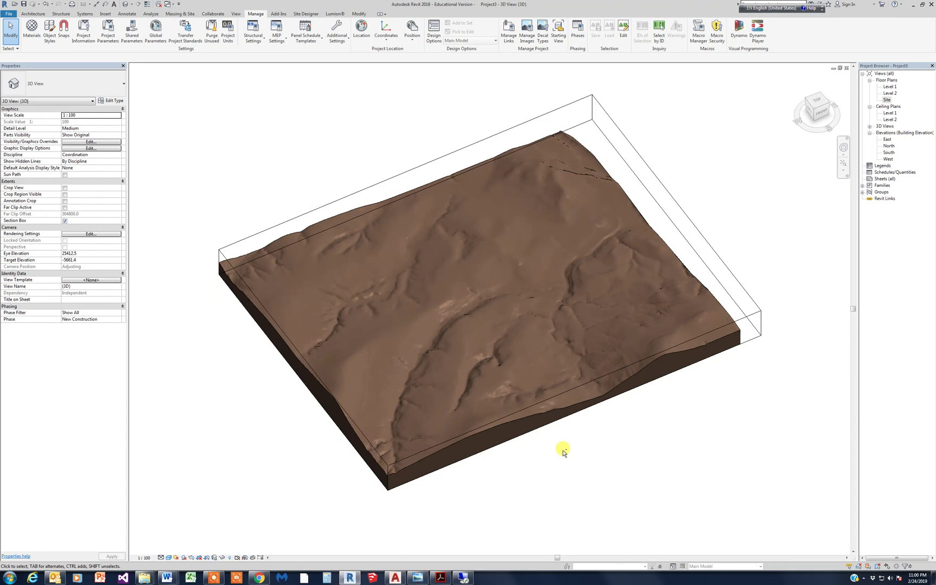